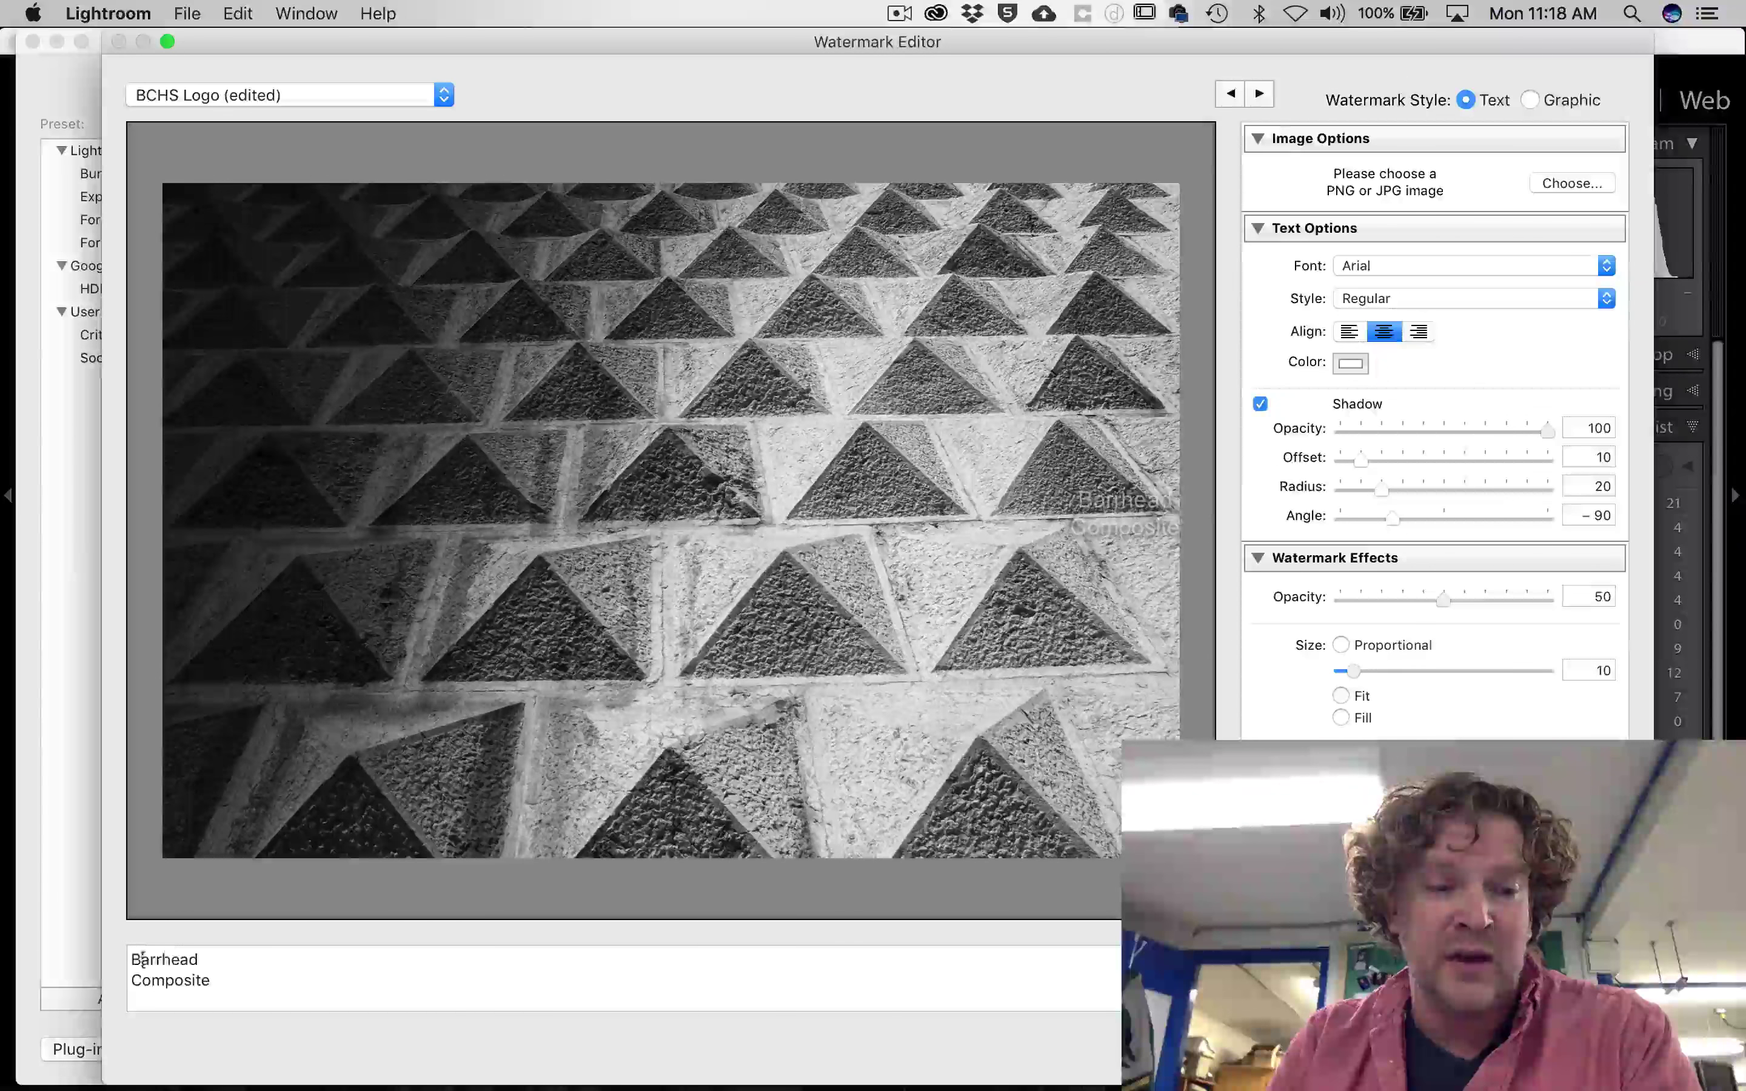
Add blank lines above "Barrhead Composite" in the watermark text to push it down the photo
{"action": "left_click", "coordinate": [132, 958]}
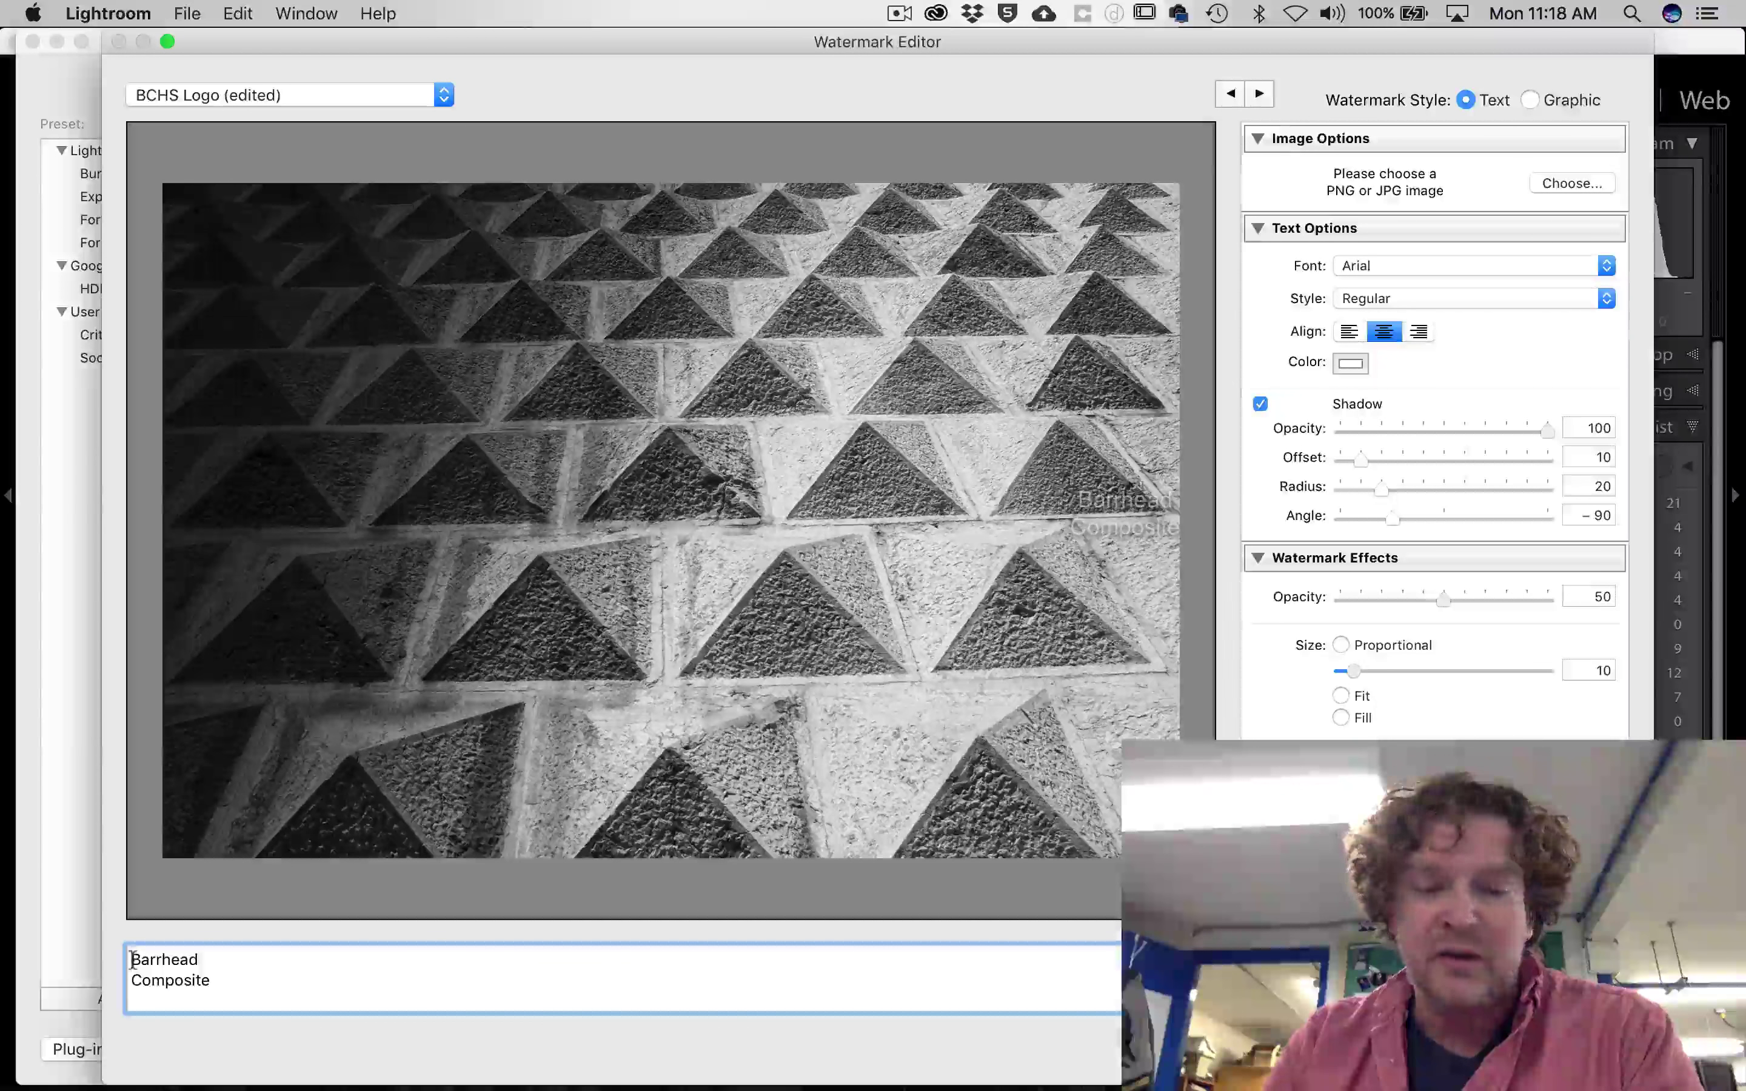
{"action": "key", "text": "Return"}
{"action": "key", "text": "Return"}
{"action": "scroll", "coordinate": [132, 964], "scroll_direction": "down", "scroll_amount": 1}
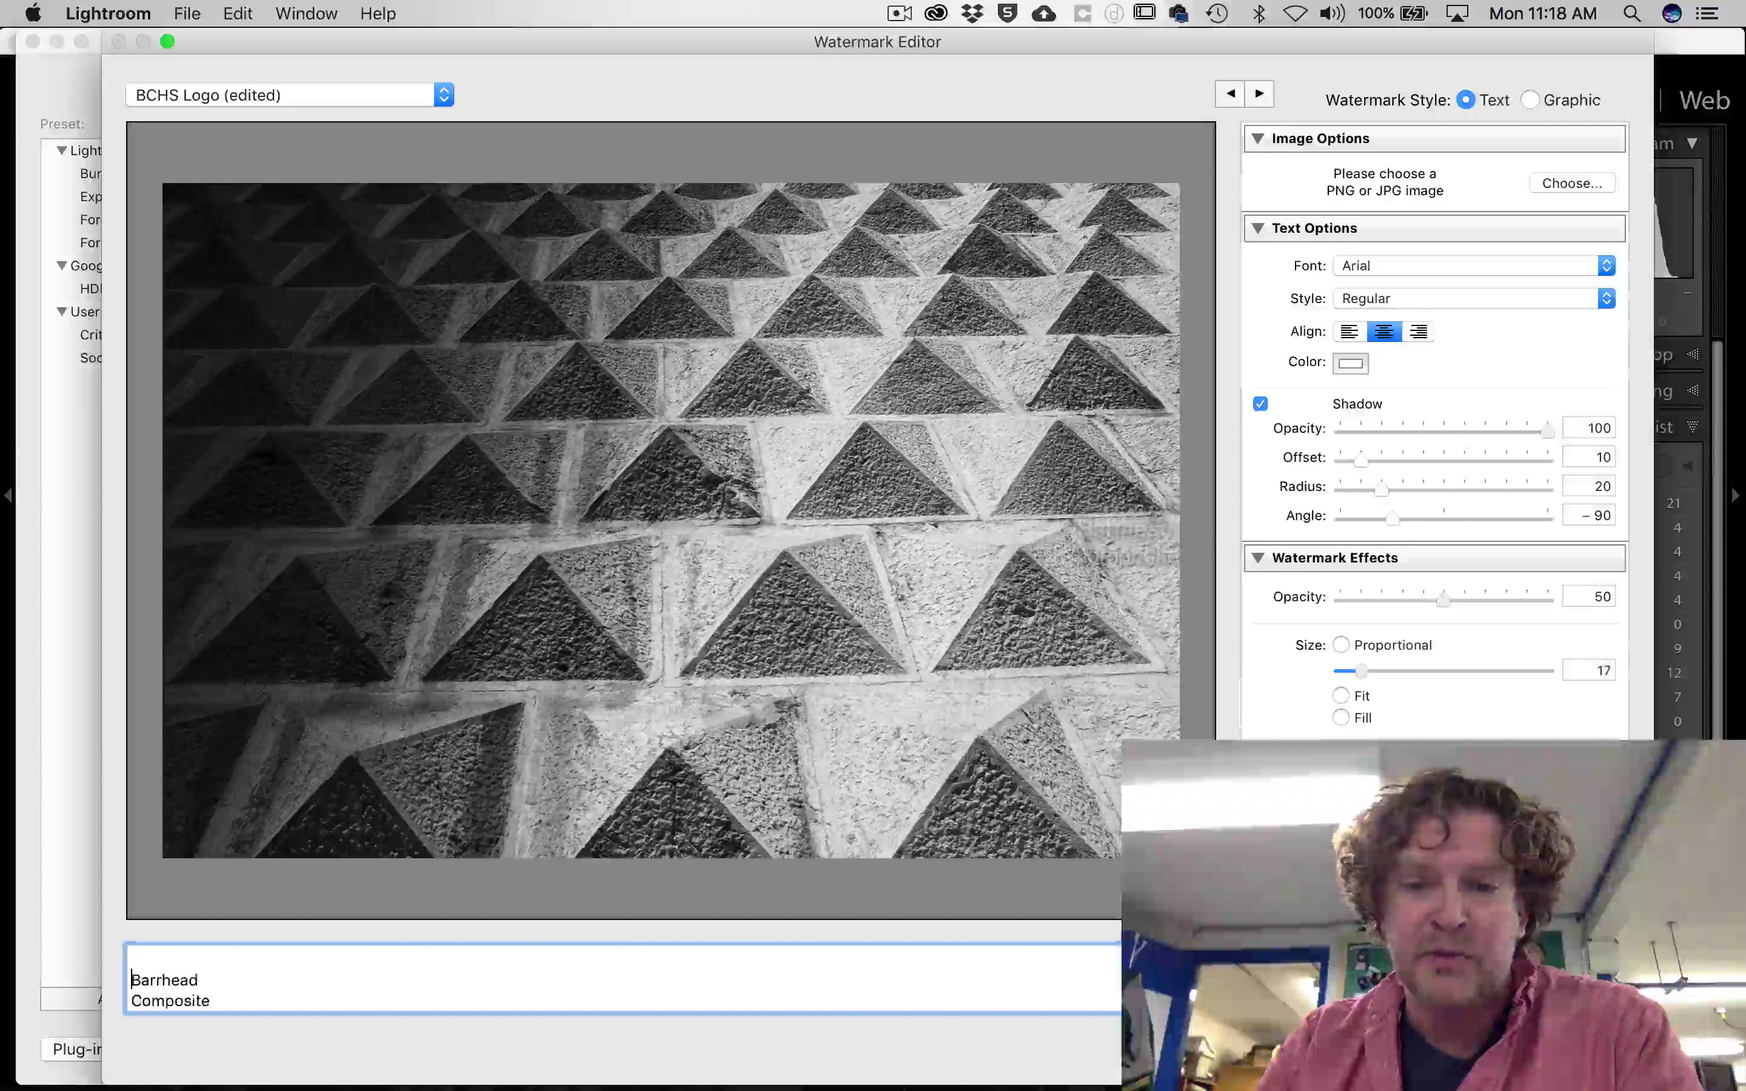
{"action": "scroll", "coordinate": [132, 963], "scroll_direction": "up", "scroll_amount": 1}
{"action": "scroll", "coordinate": [132, 966], "scroll_direction": "down", "scroll_amount": 1}
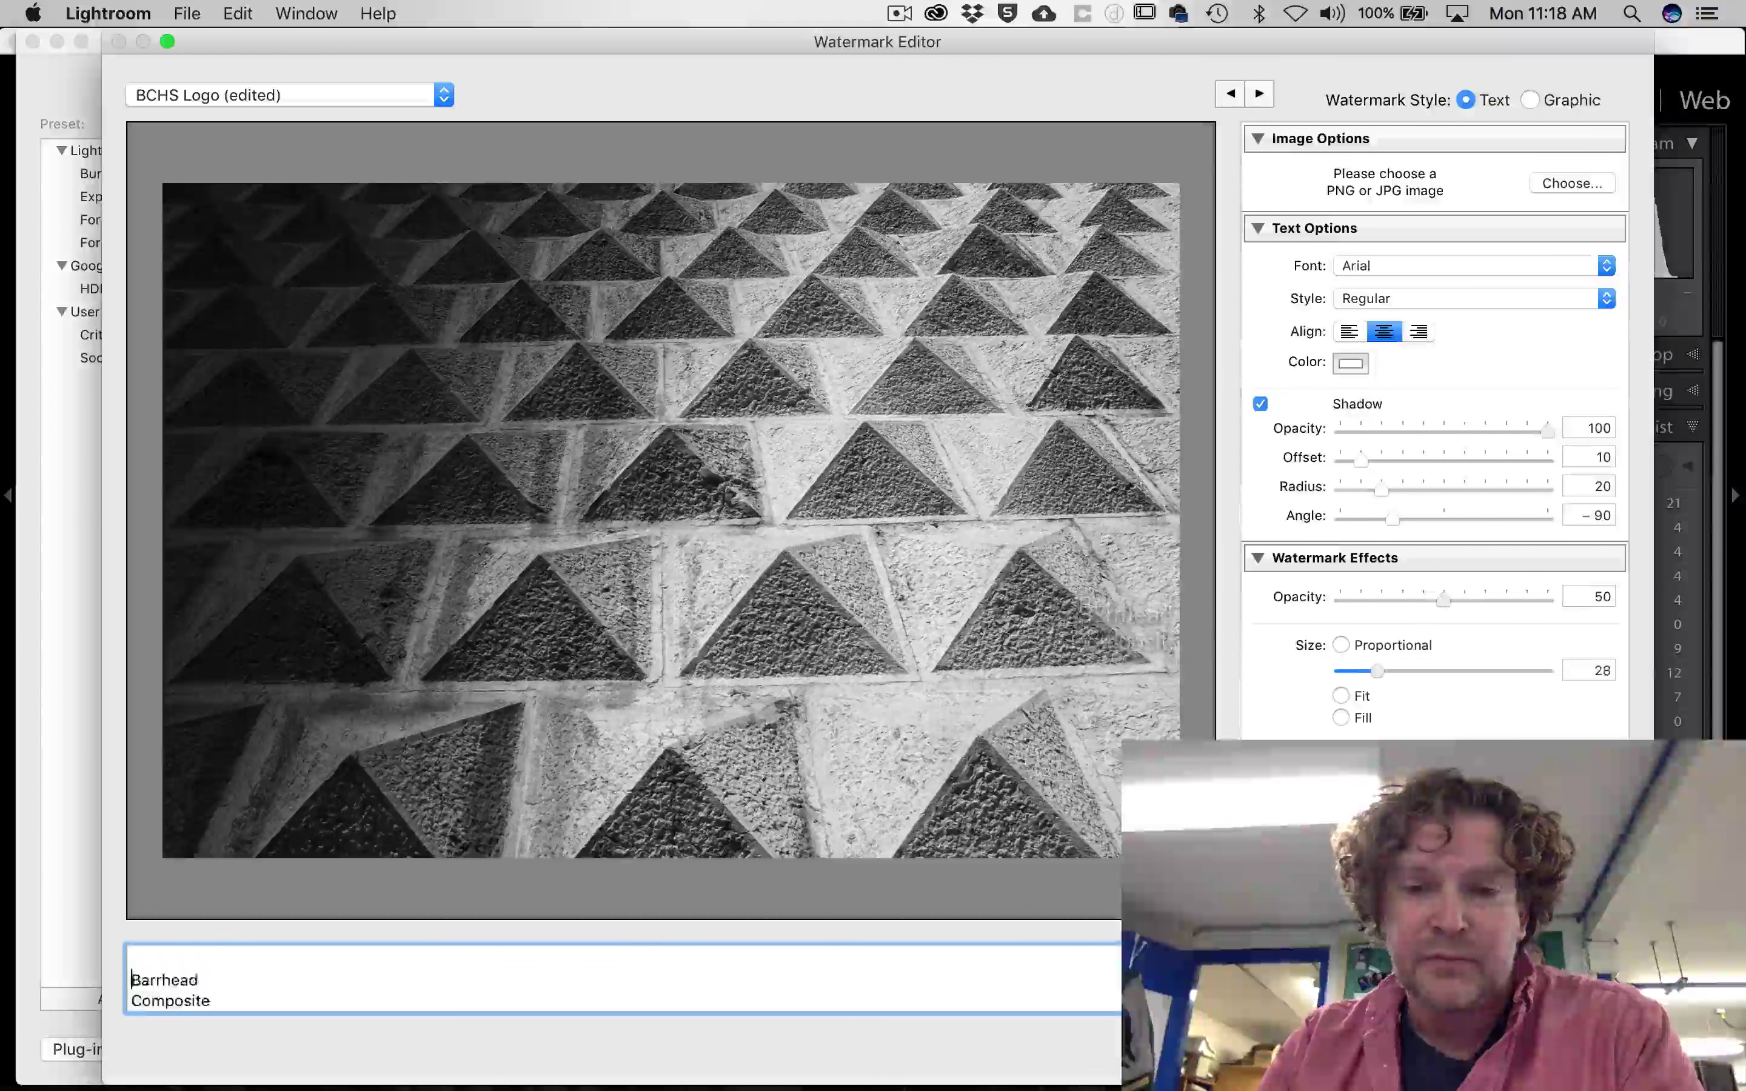
{"action": "scroll", "coordinate": [132, 966], "scroll_direction": "up", "scroll_amount": 1}
{"action": "scroll", "coordinate": [132, 966], "scroll_direction": "down", "scroll_amount": 1}
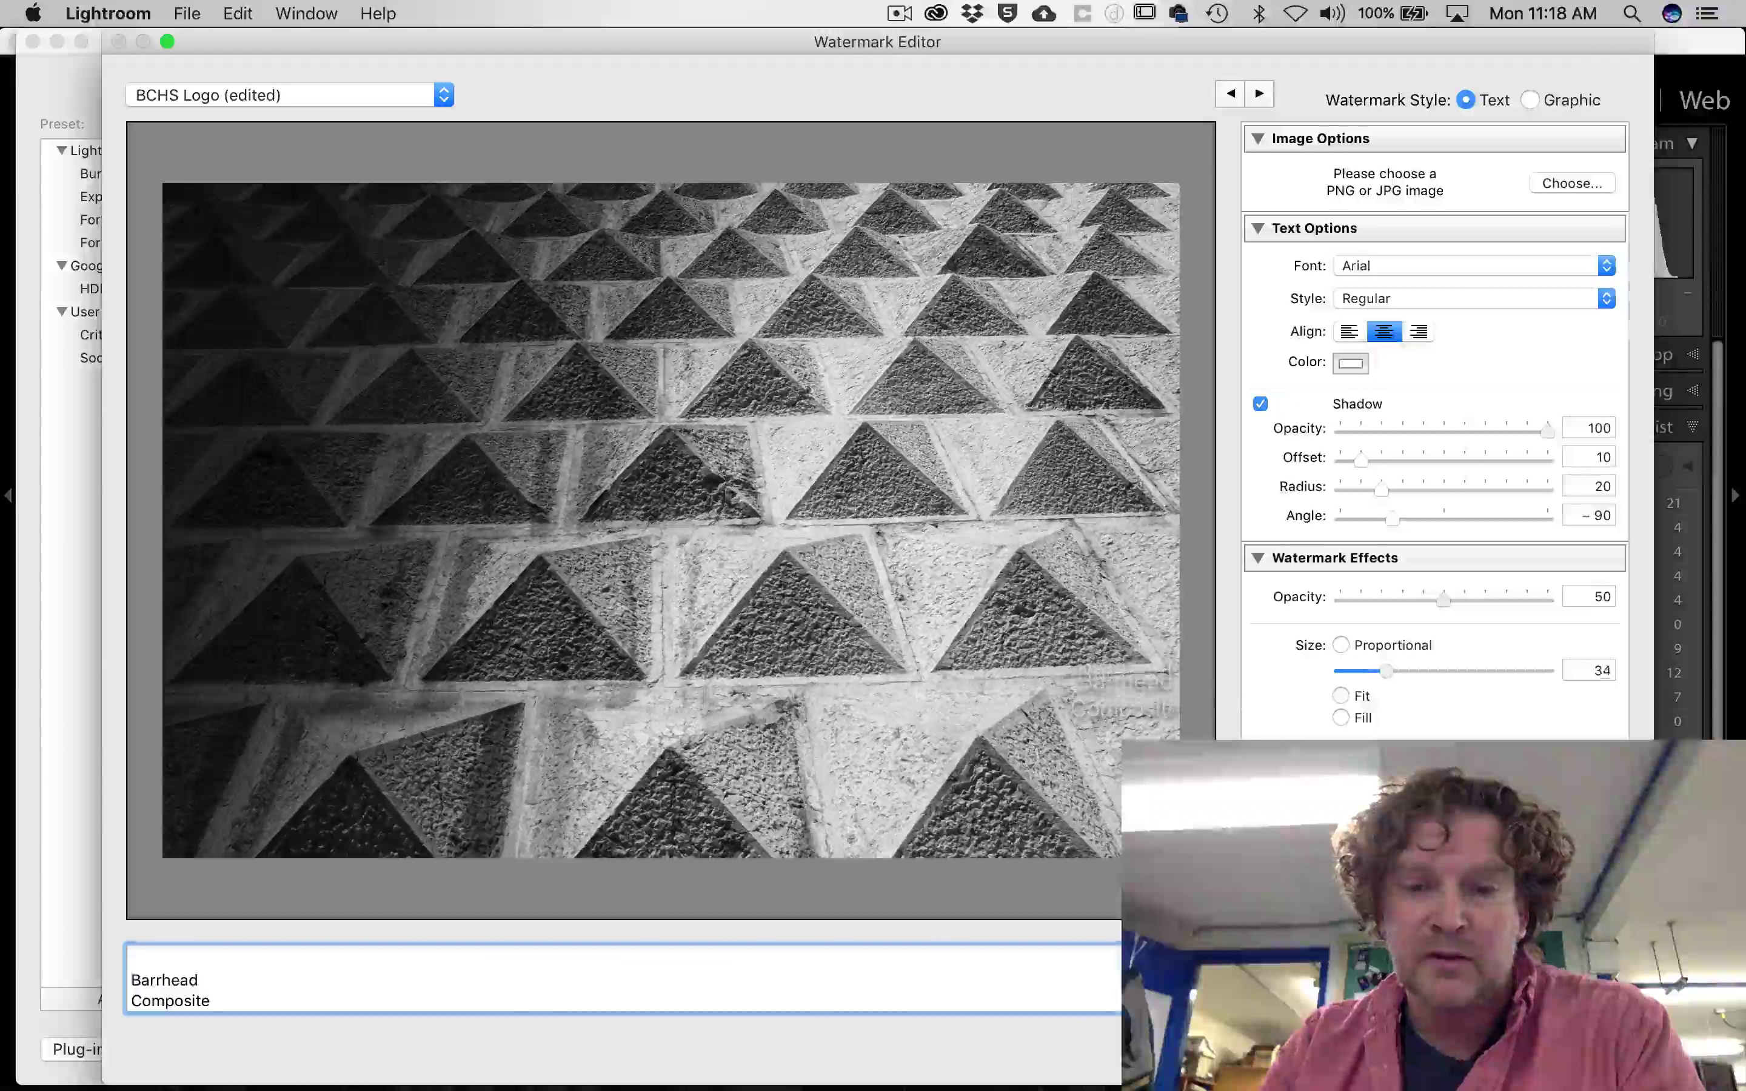
{"action": "scroll", "coordinate": [132, 966], "scroll_direction": "up", "scroll_amount": 1}
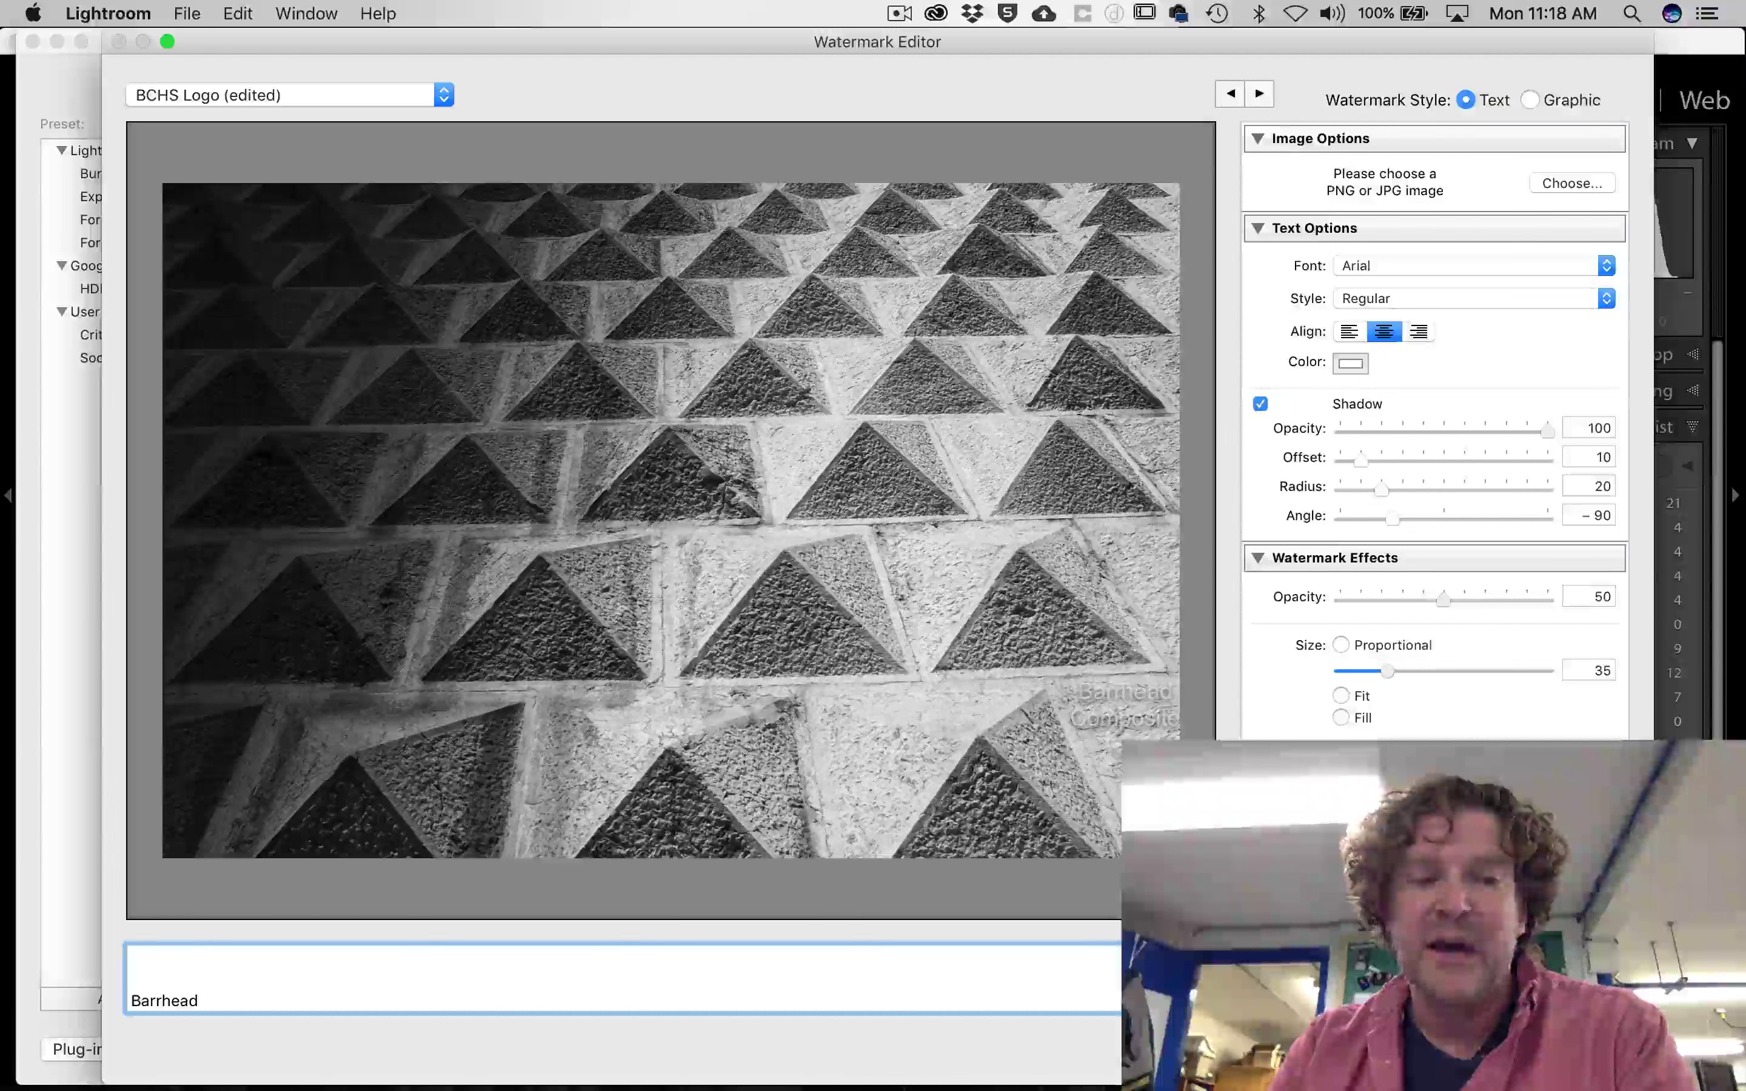
Nudge the text watermark slightly inward from the photo's right edge
{"action": "mouse_move", "coordinate": [565, 882]}
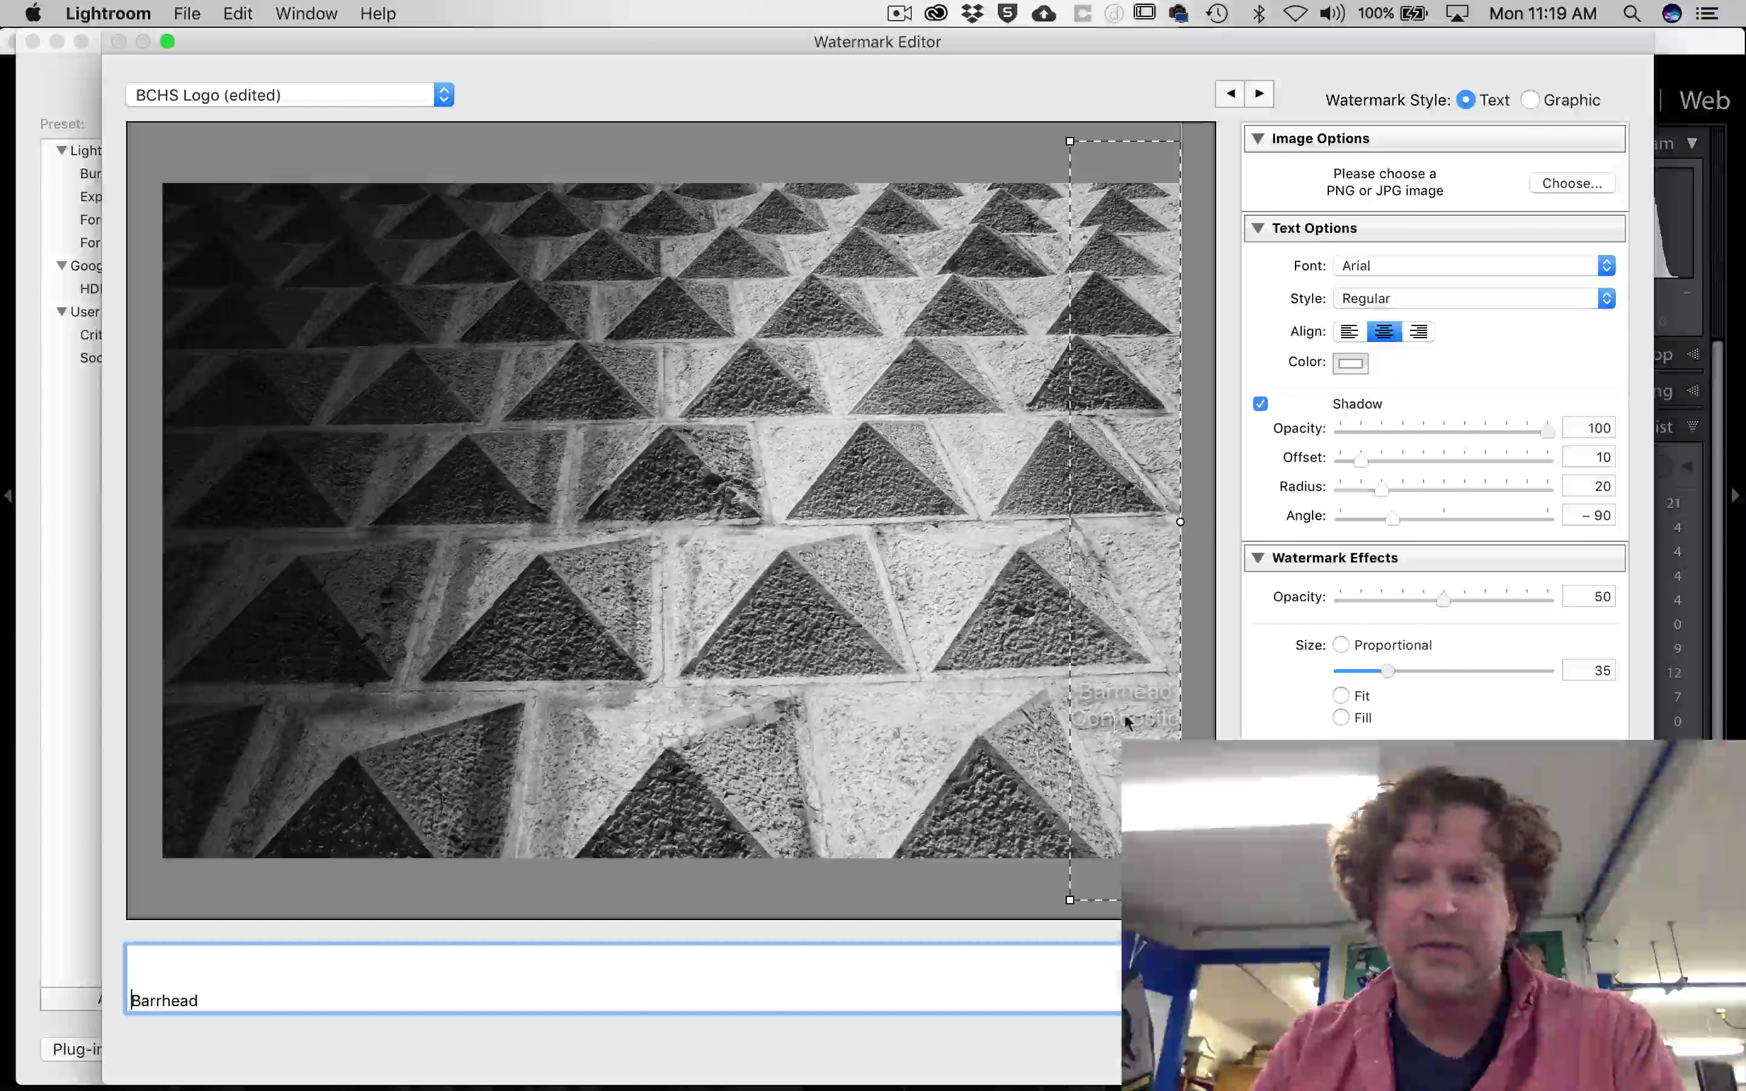
{"action": "key", "text": "super+a"}
{"action": "key", "text": "BackSpace"}
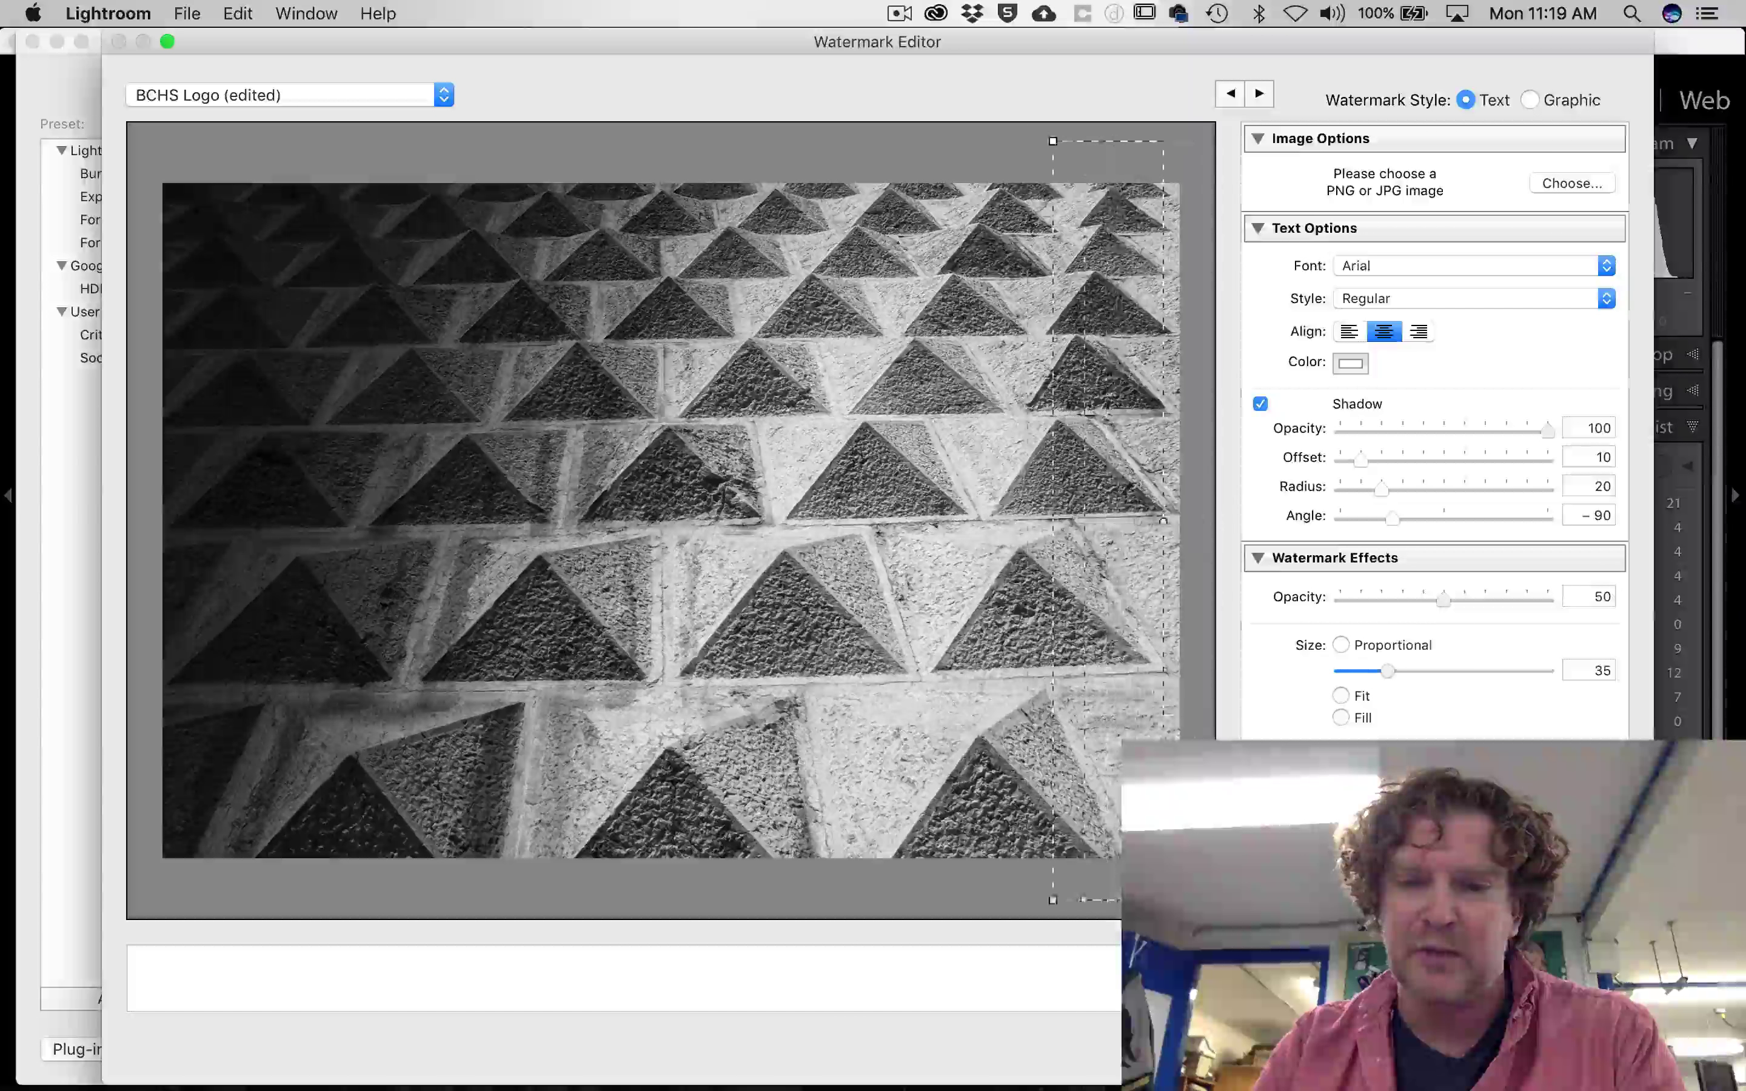
{"action": "mouse_move", "coordinate": [1348, 766]}
{"action": "left_mouse_down"}
{"action": "mouse_move", "coordinate": [1373, 766]}
{"action": "mouse_move", "coordinate": [1350, 766]}
{"action": "left_mouse_up"}
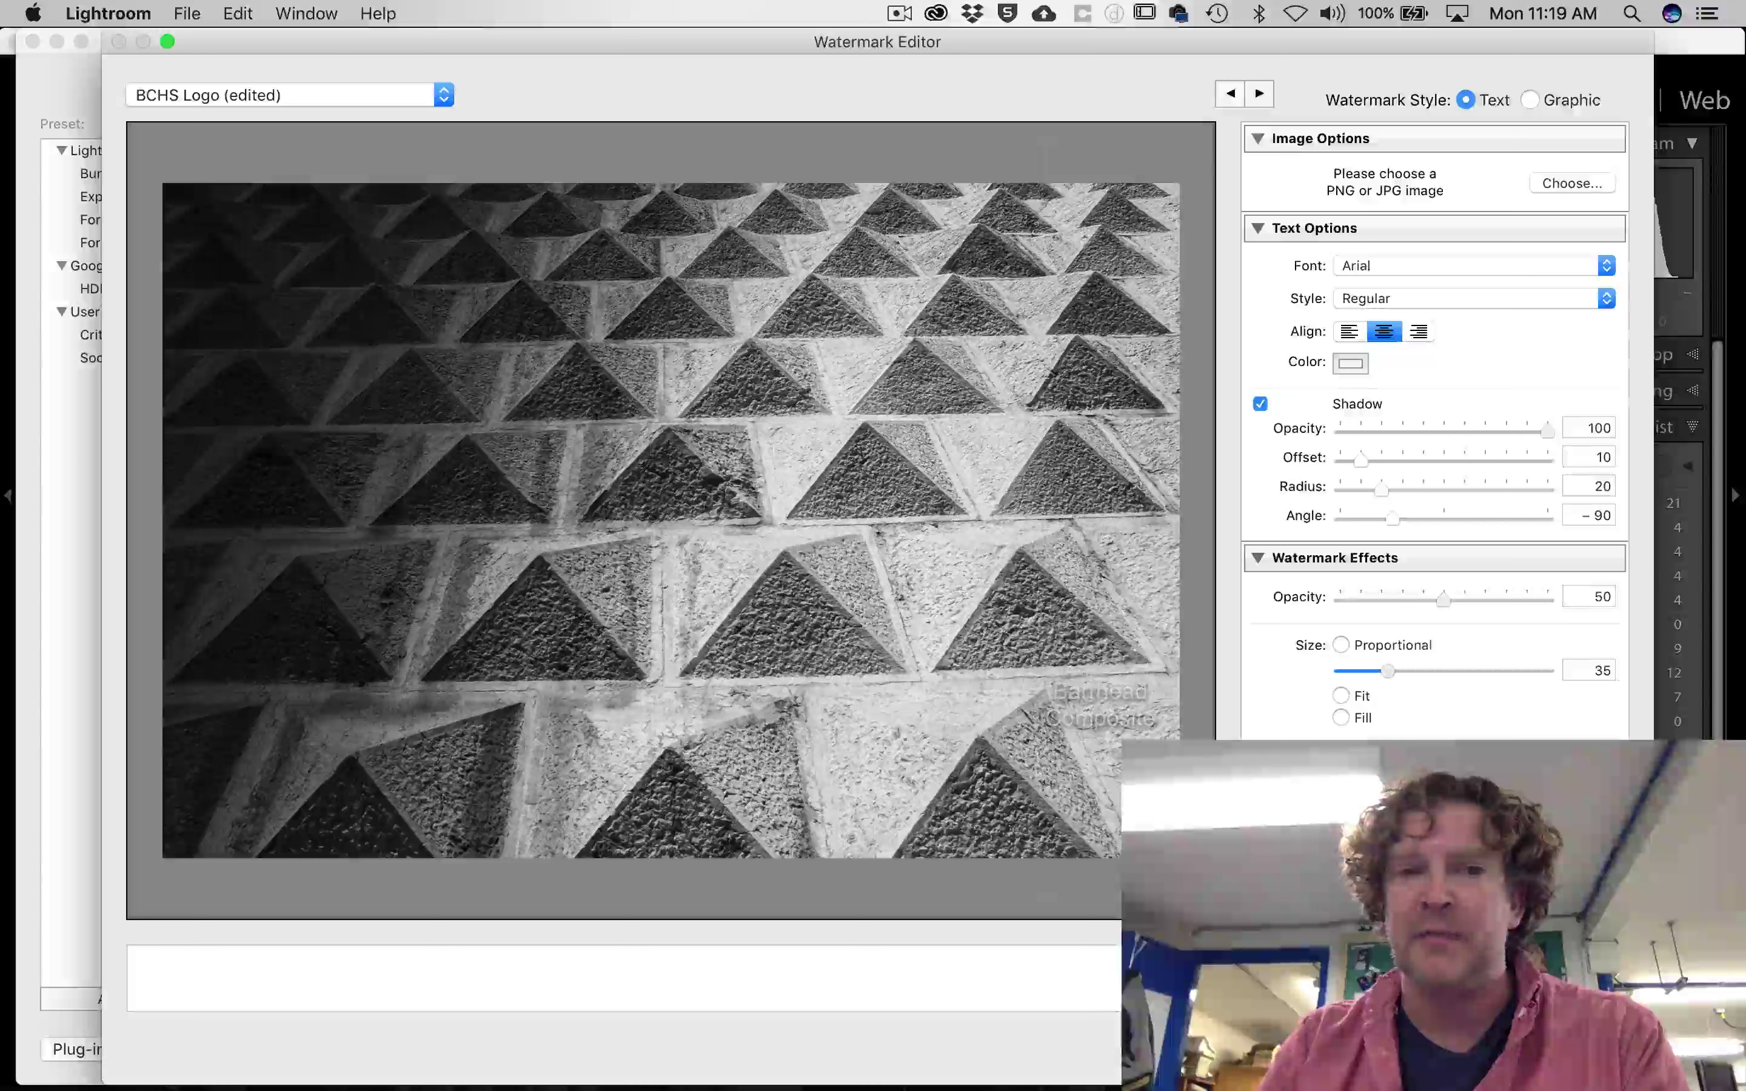
Look at the dialog for saving a new watermark preset, cancel it, and check the preset list
{"action": "left_click", "coordinate": [1580, 1049]}
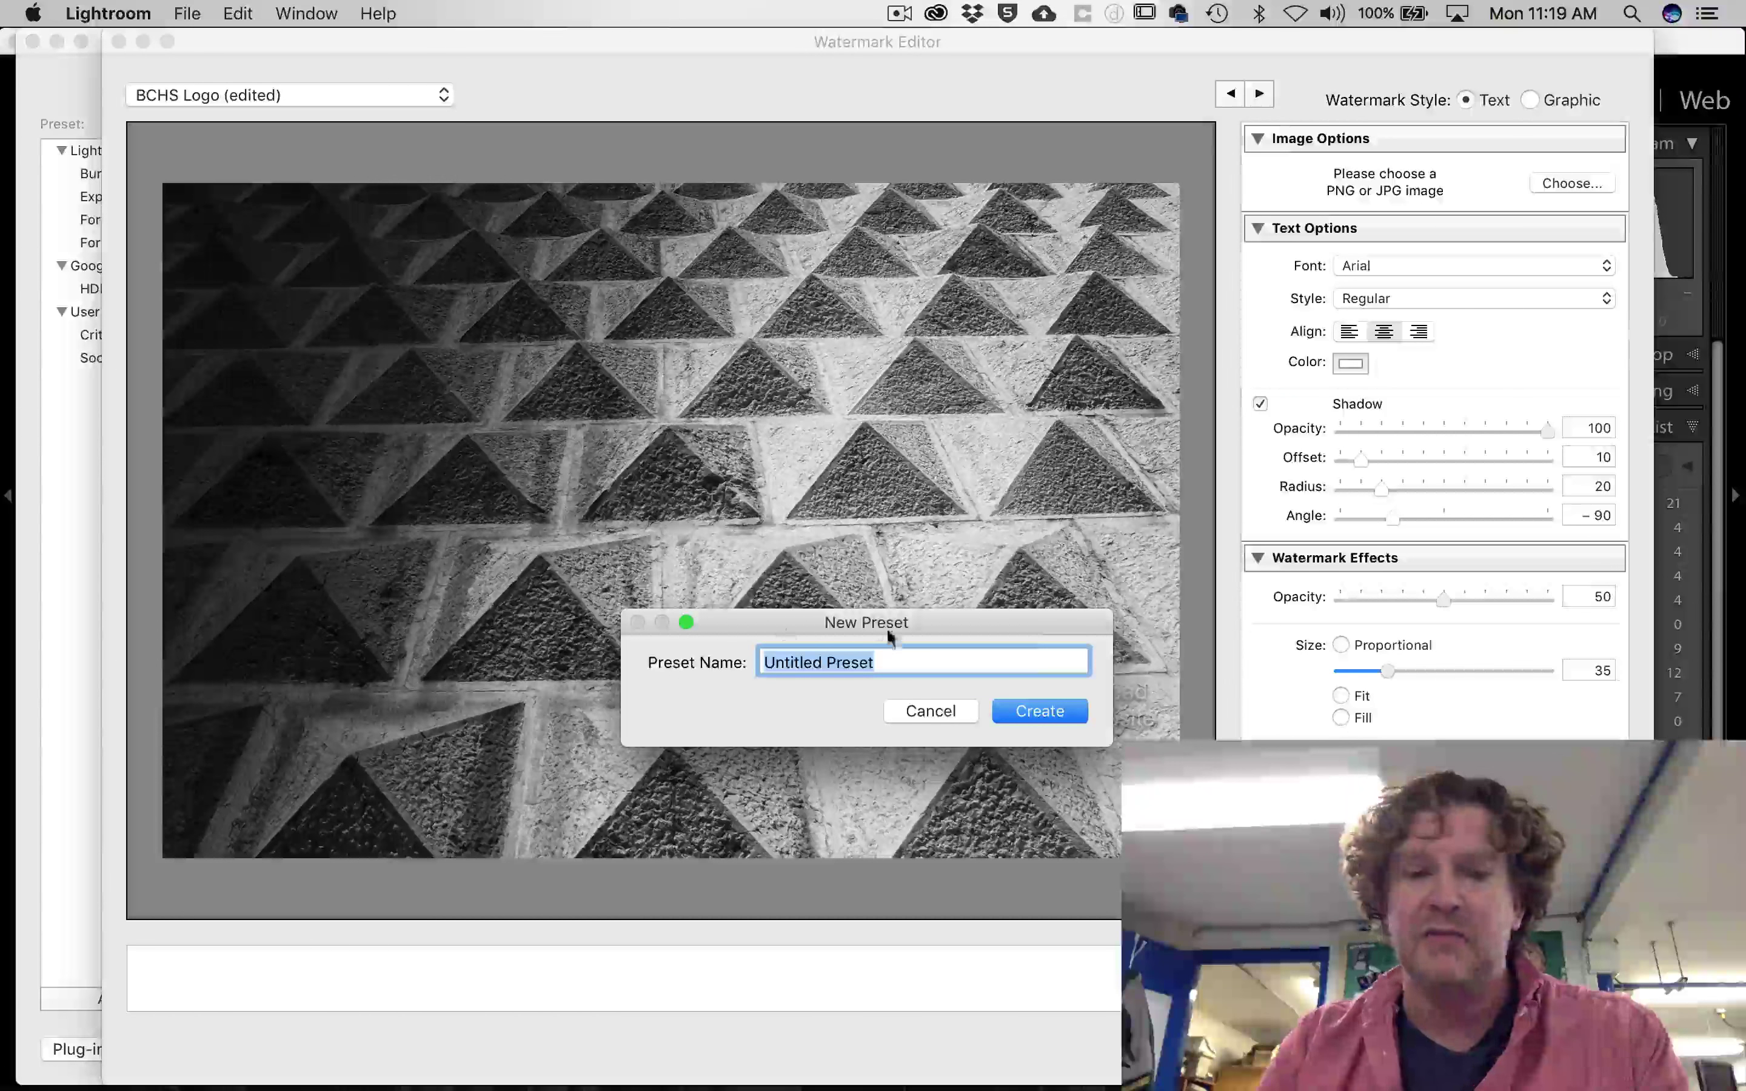
{"action": "left_click", "coordinate": [929, 711]}
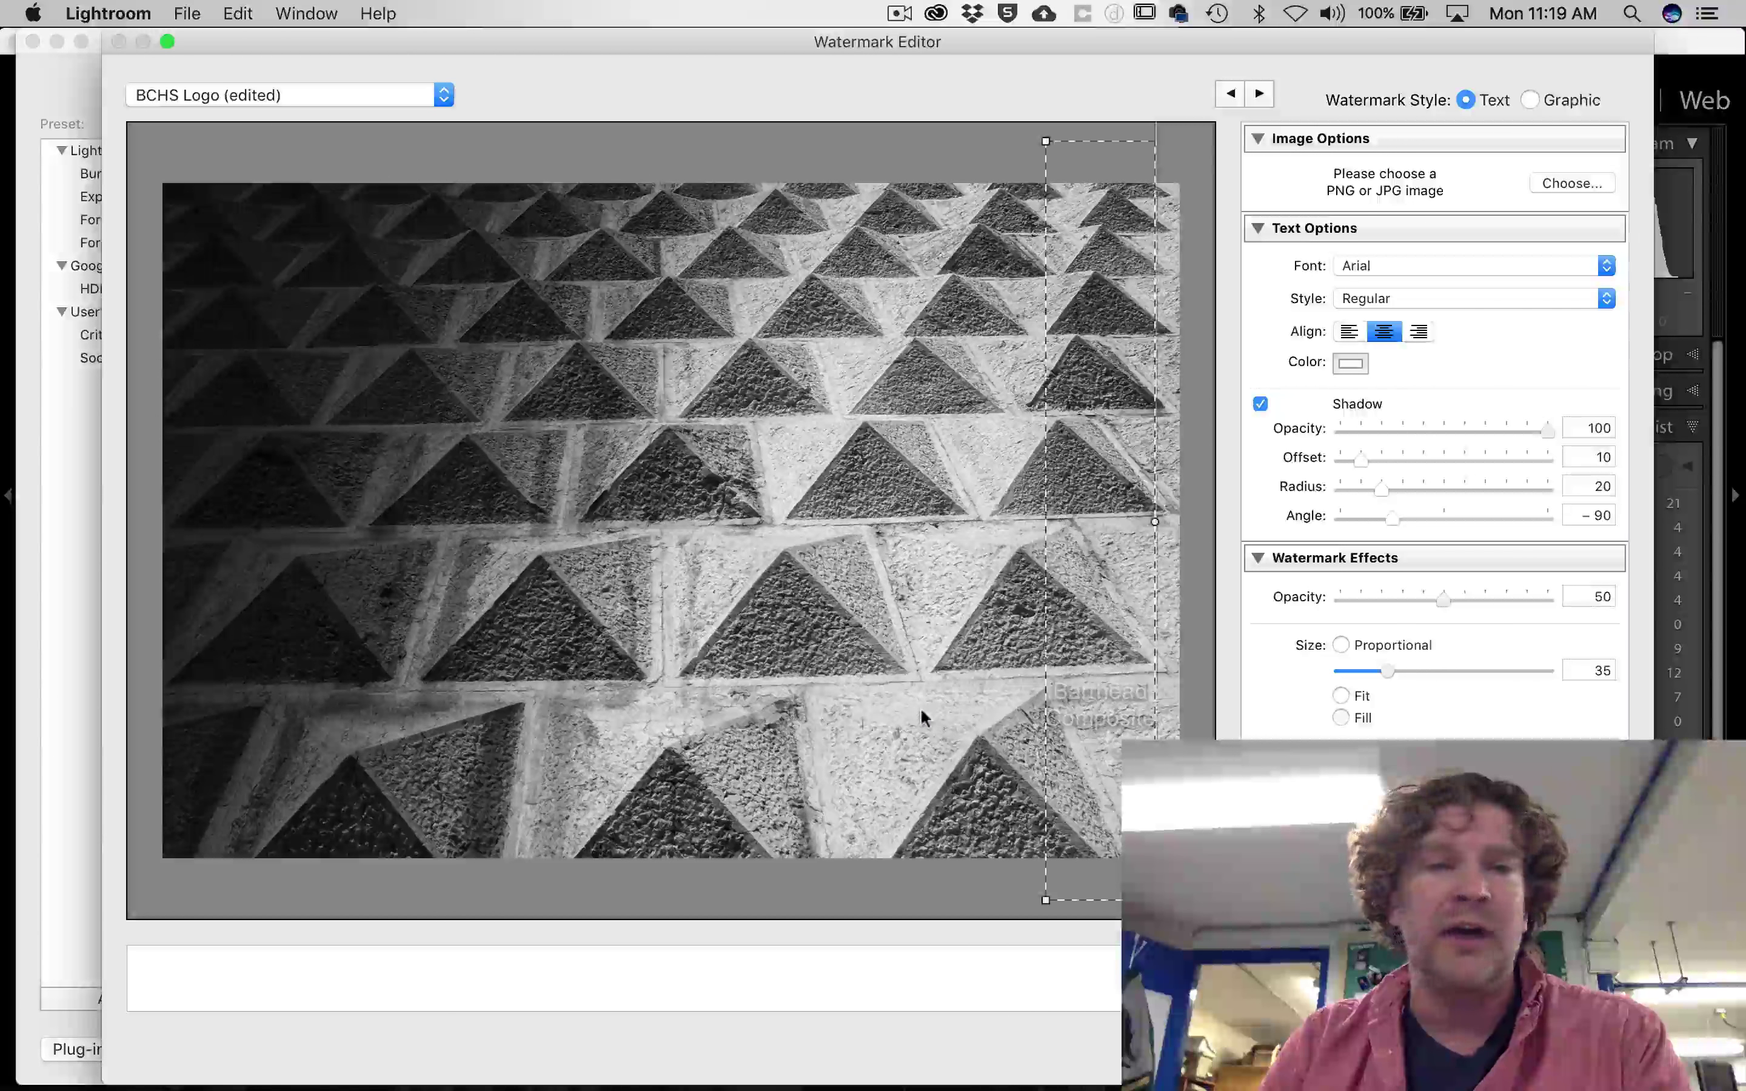
{"action": "left_click", "coordinate": [334, 94]}
{"action": "left_click", "coordinate": [334, 95]}
Change the watermark to the graphic logo with opacity 100 and size 10, and leave the editor without updating the preset
{"action": "left_click", "coordinate": [1530, 100]}
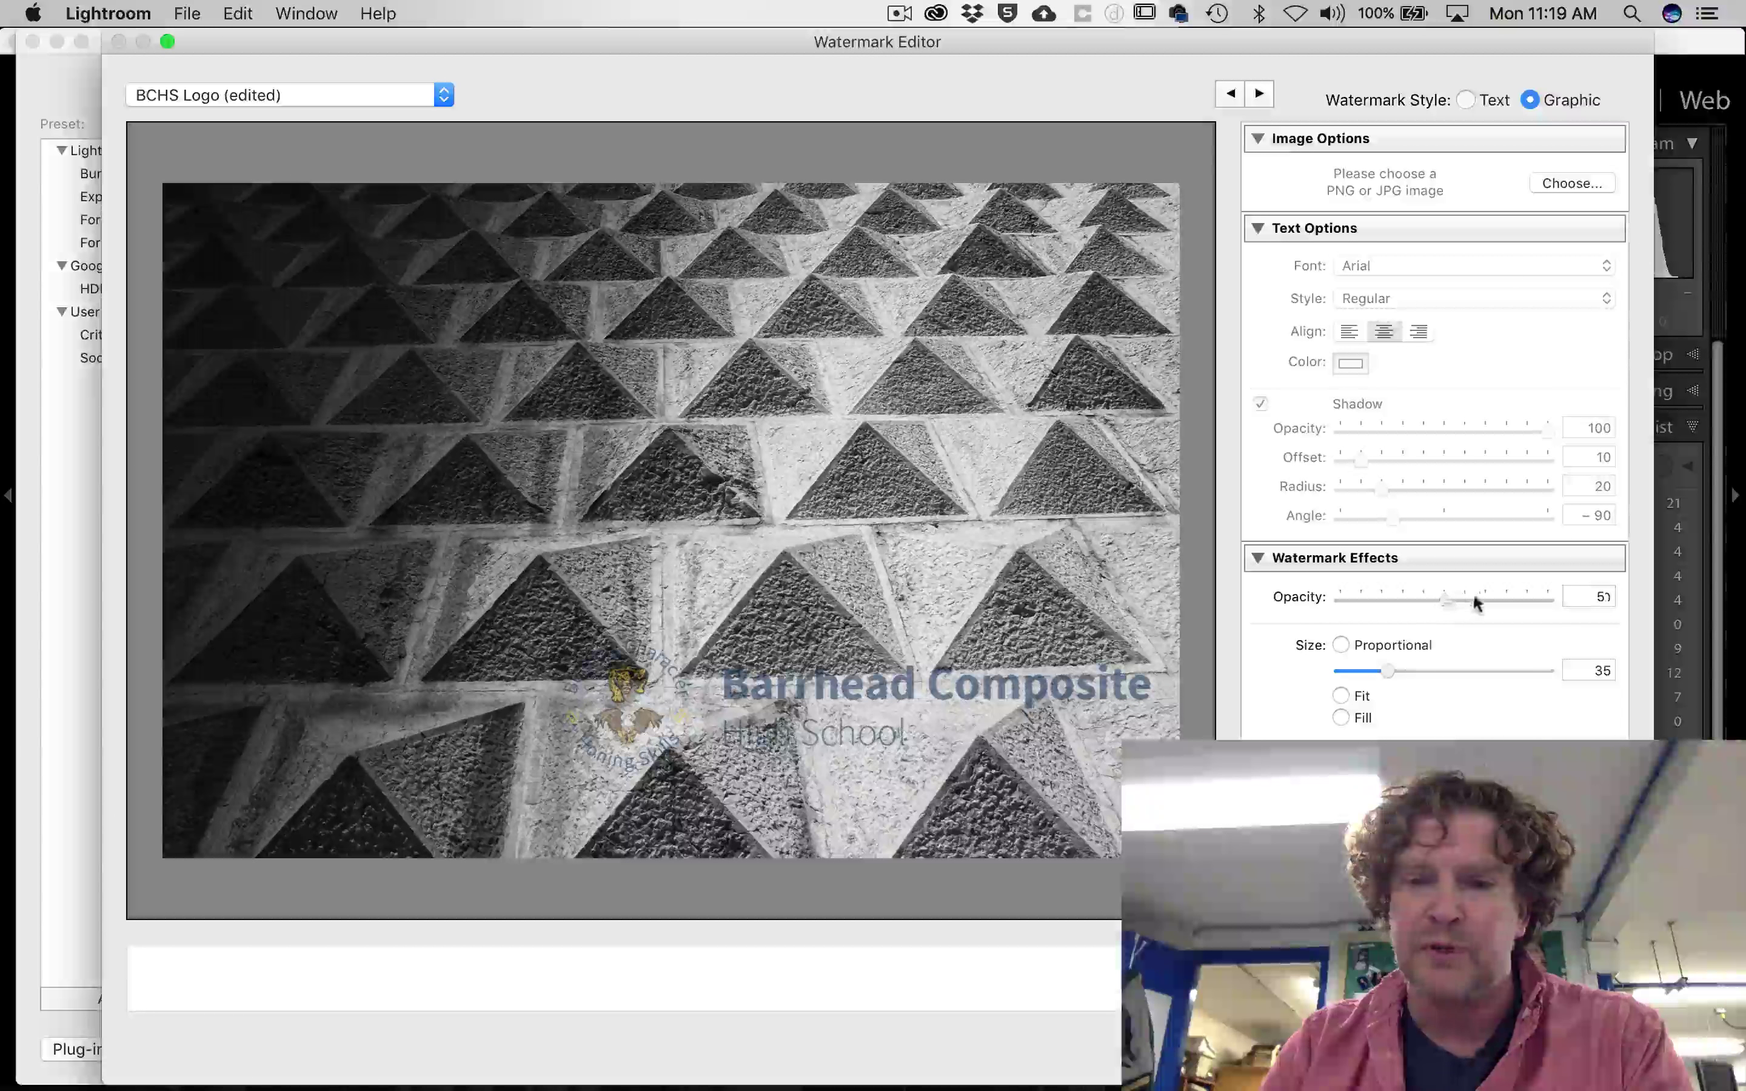
{"action": "left_click_drag", "start_coordinate": [1475, 599], "coordinate": [1620, 596]}
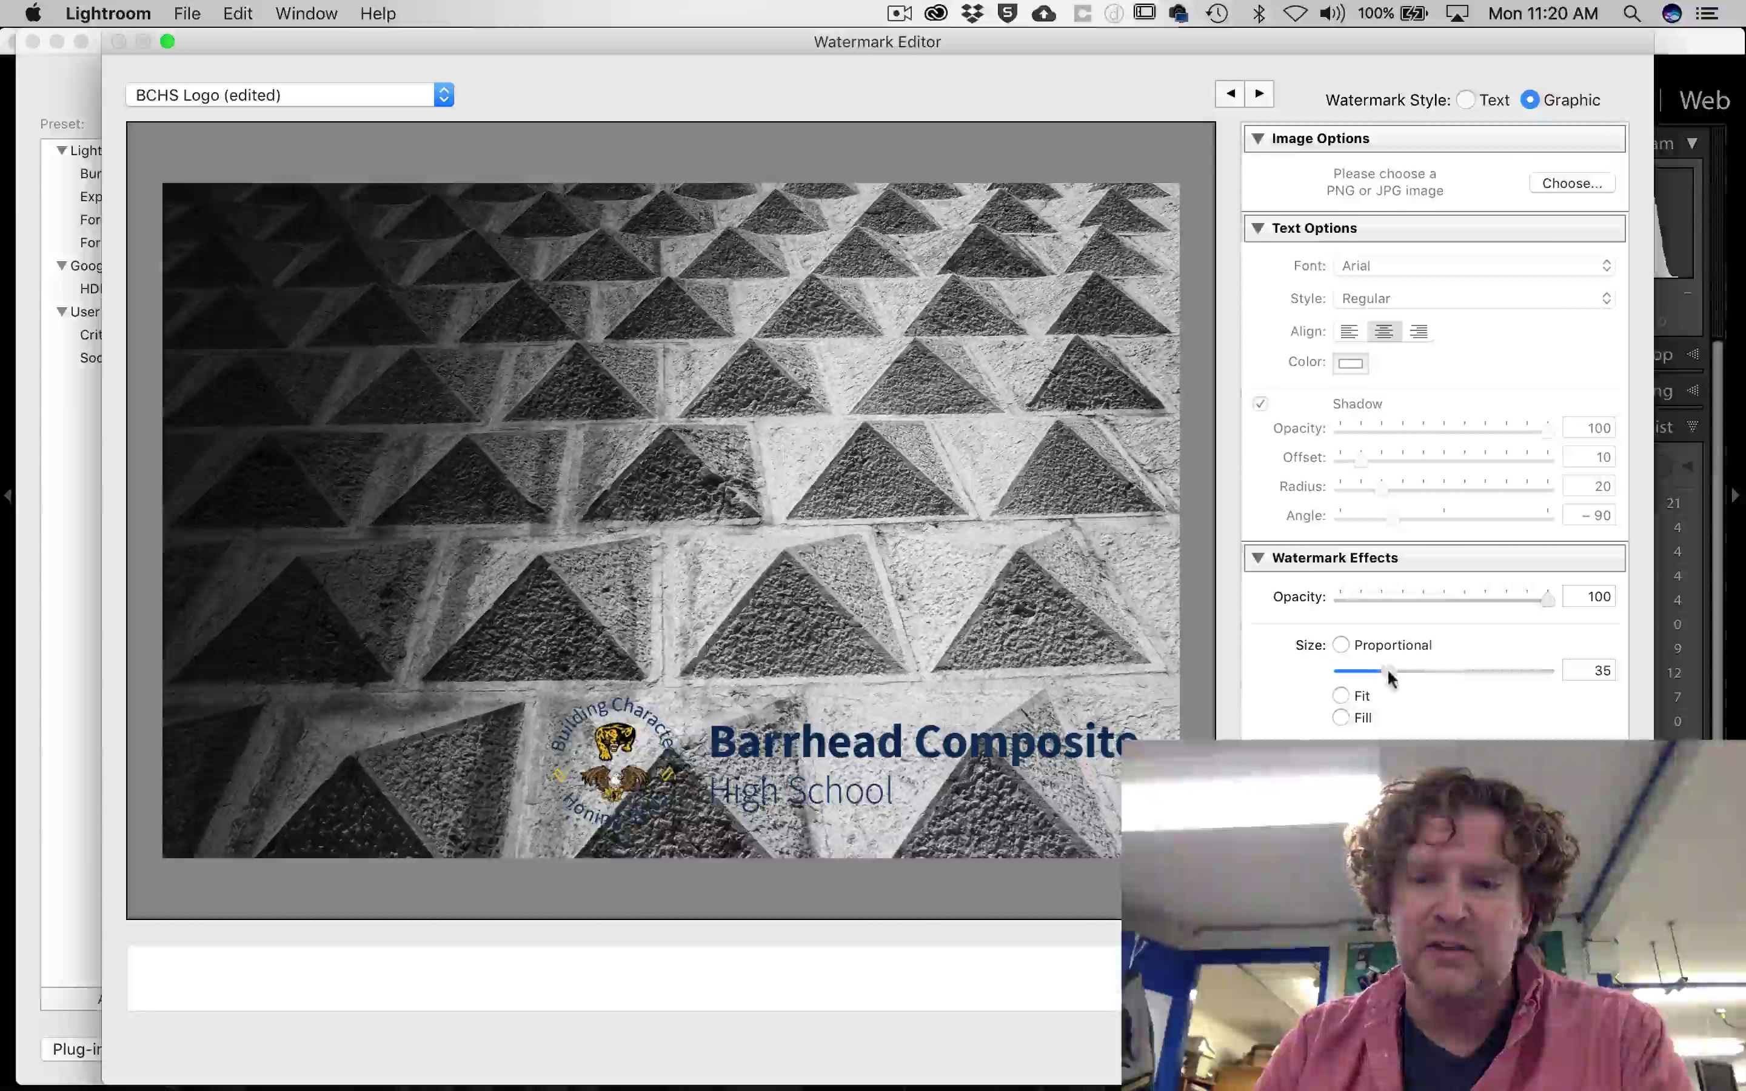
{"action": "left_click_drag", "start_coordinate": [1386, 671], "coordinate": [1354, 666]}
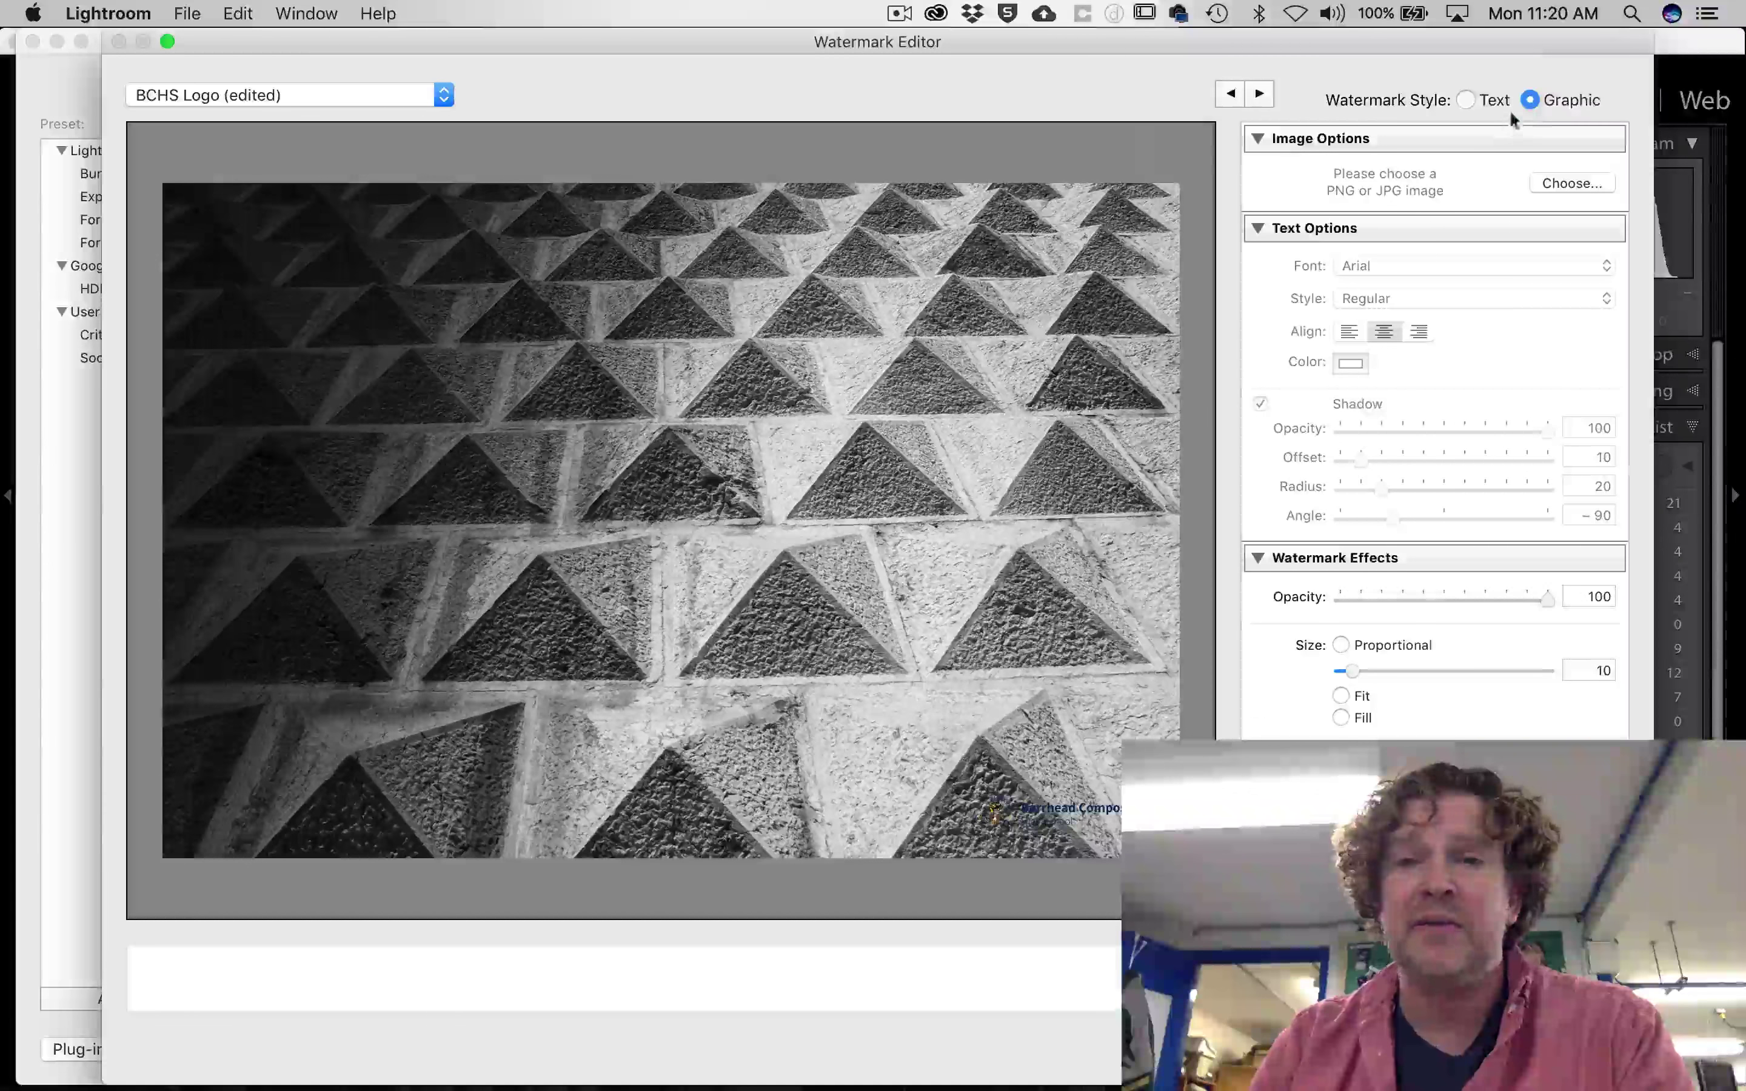
{"action": "left_click", "coordinate": [346, 92]}
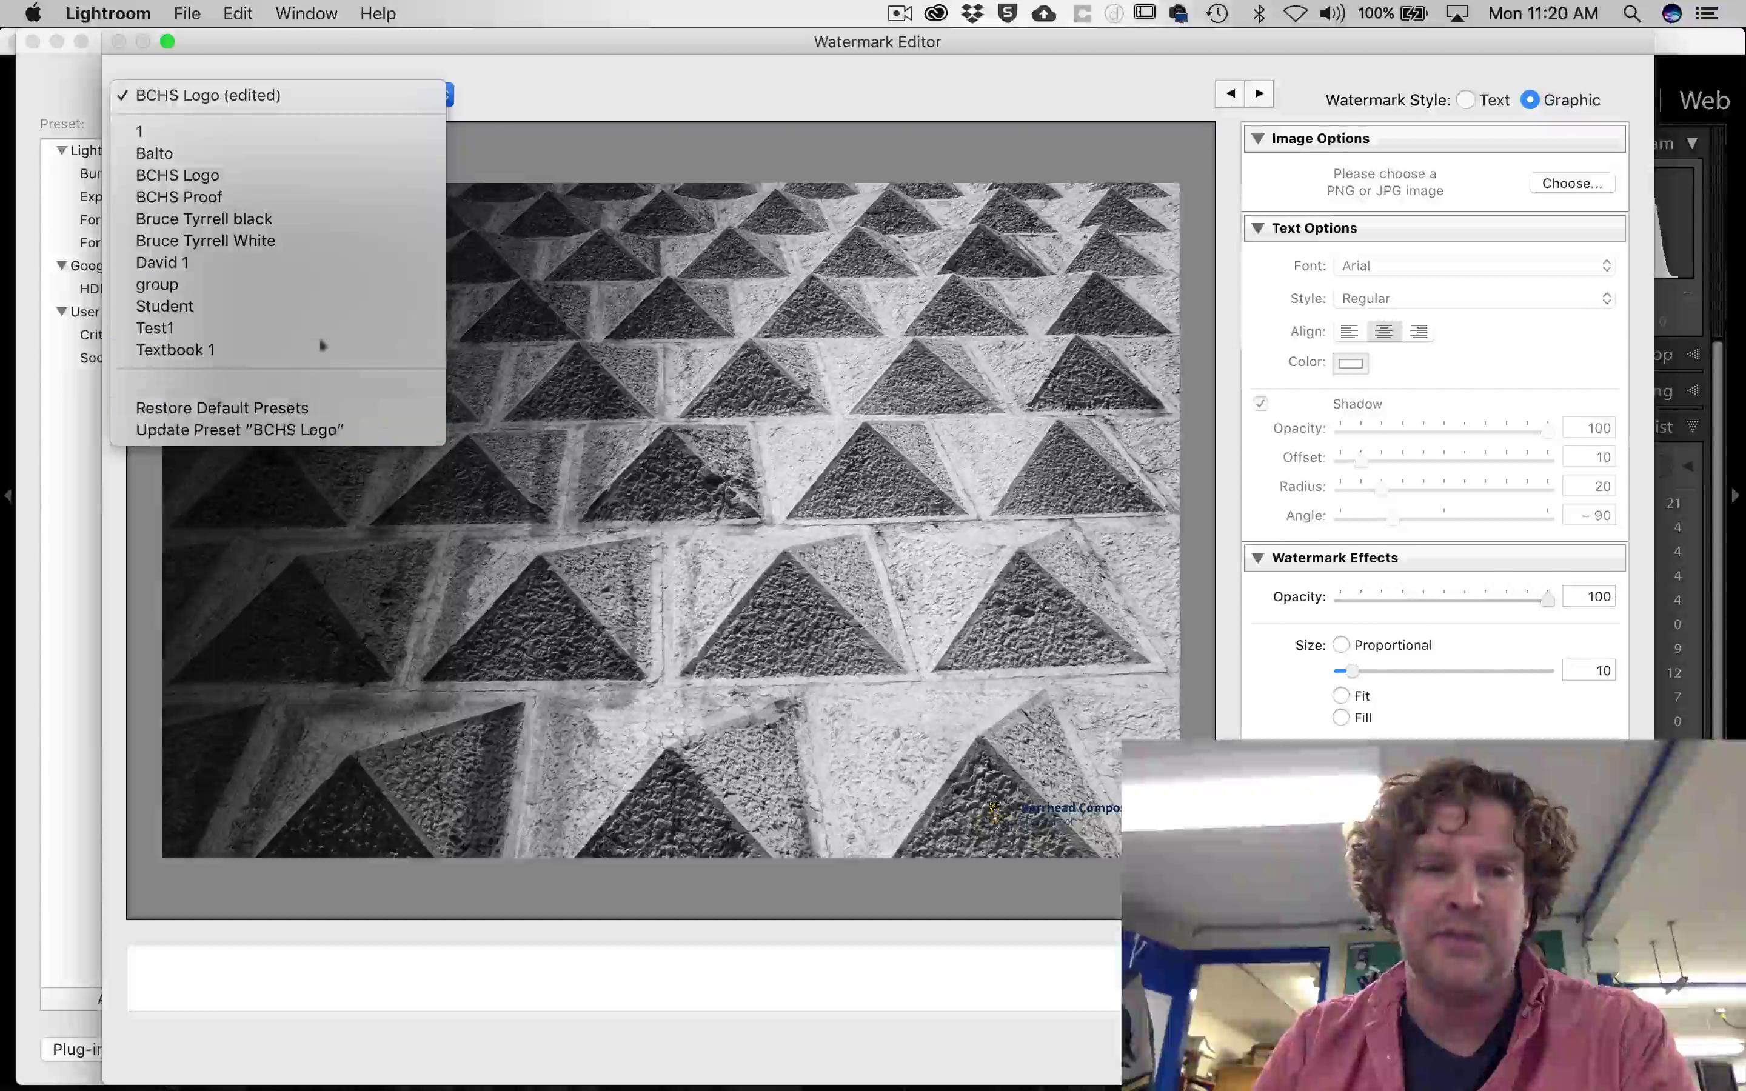
{"action": "left_click", "coordinate": [548, 64]}
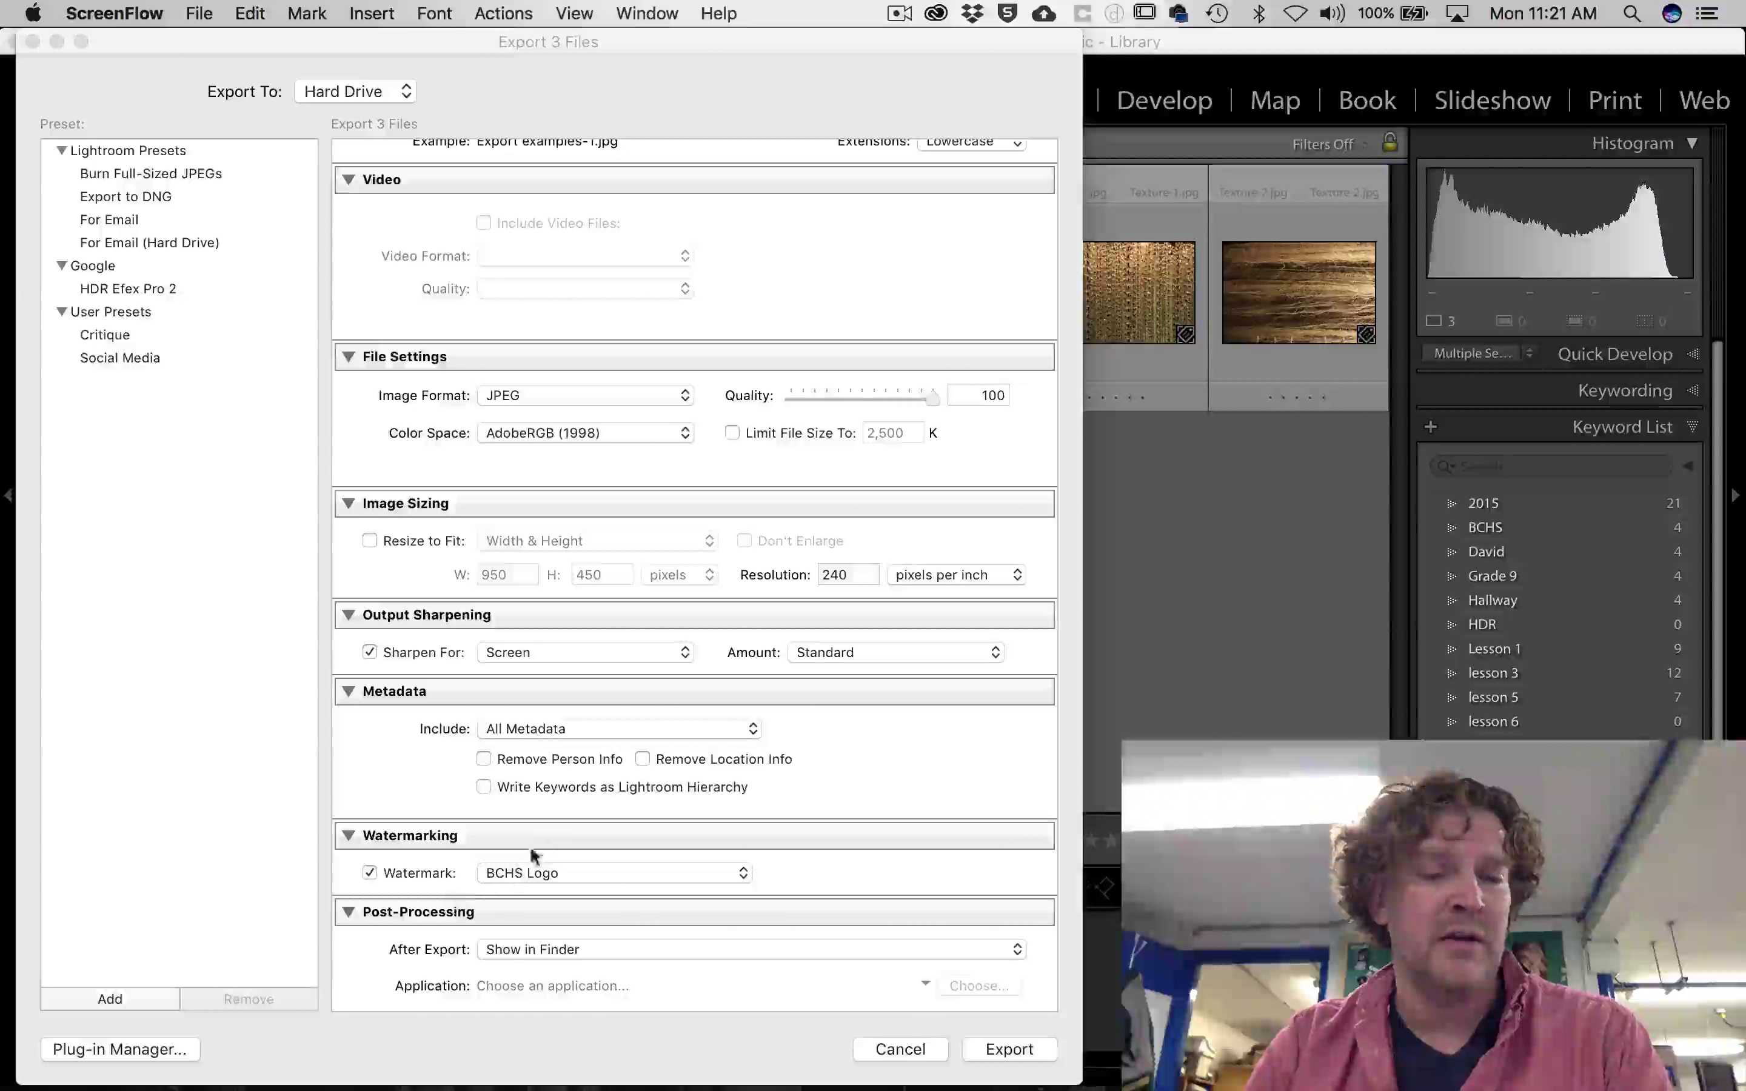
Examine the actions available after export, keep Show in Finder, and review the export settings
{"action": "scroll", "coordinate": [559, 829], "scroll_direction": "down", "scroll_amount": 3}
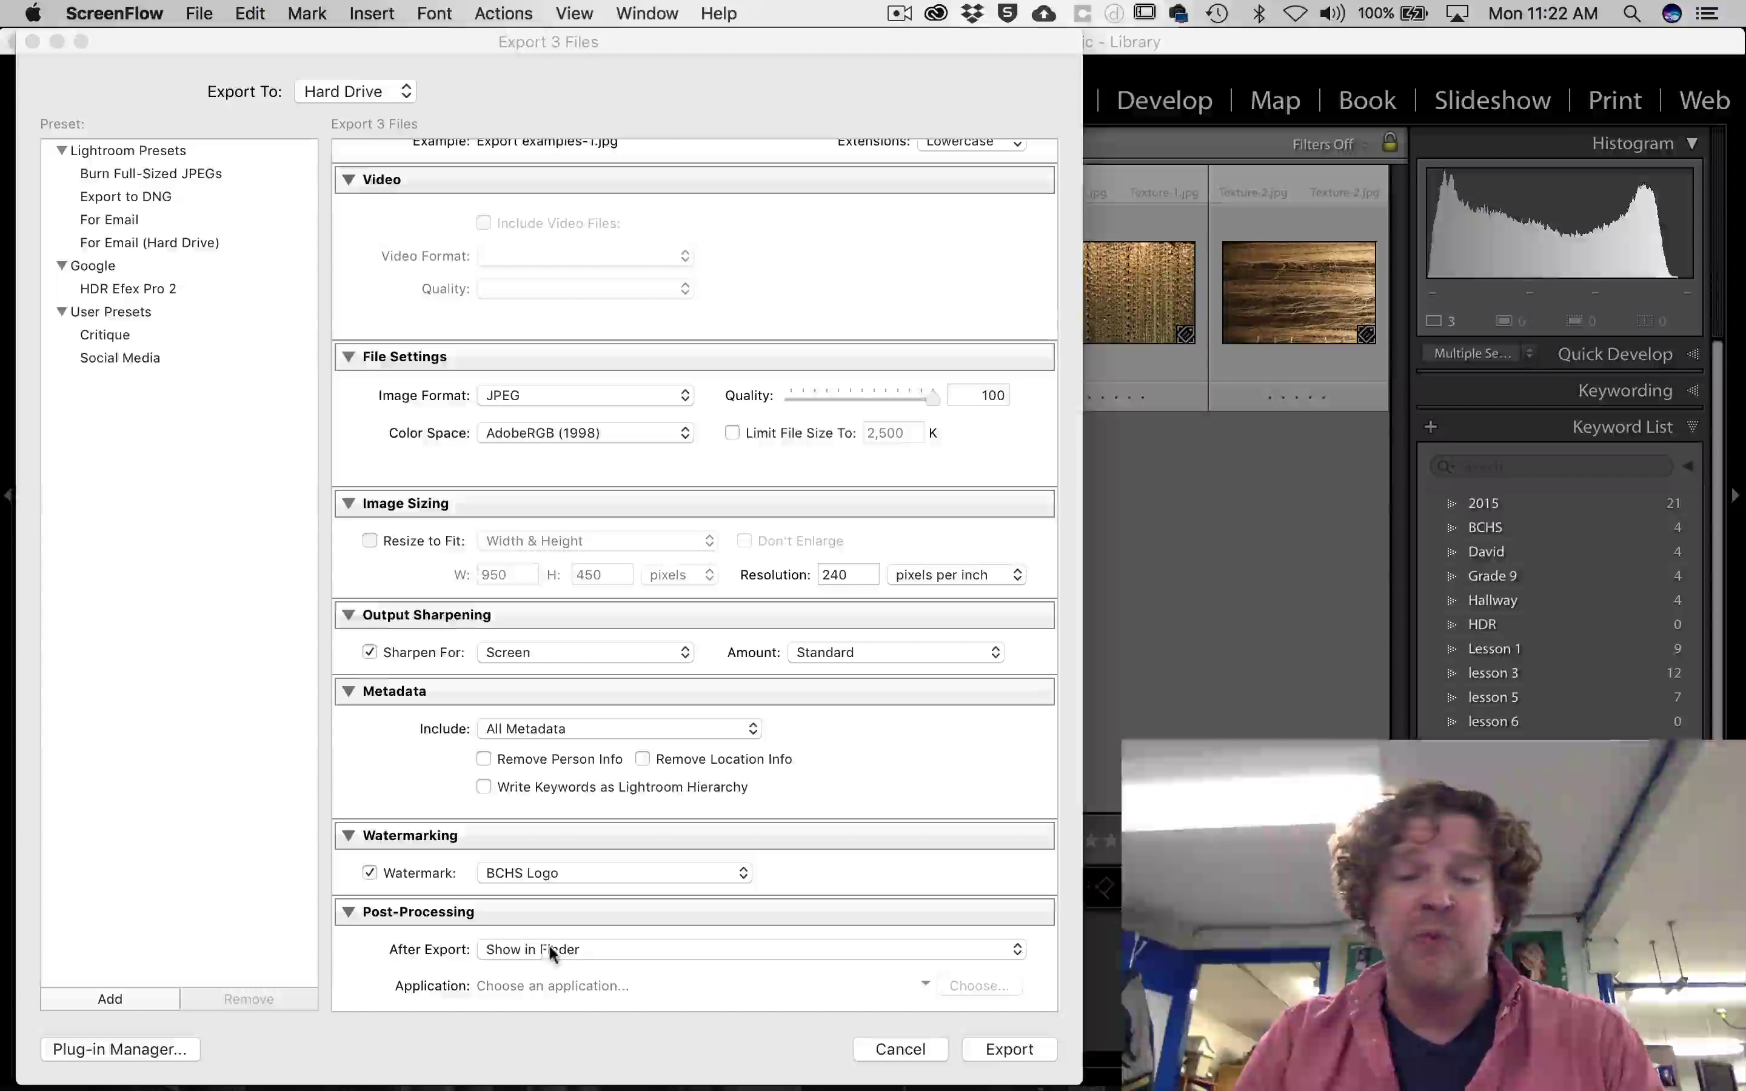
{"action": "left_click", "coordinate": [580, 945]}
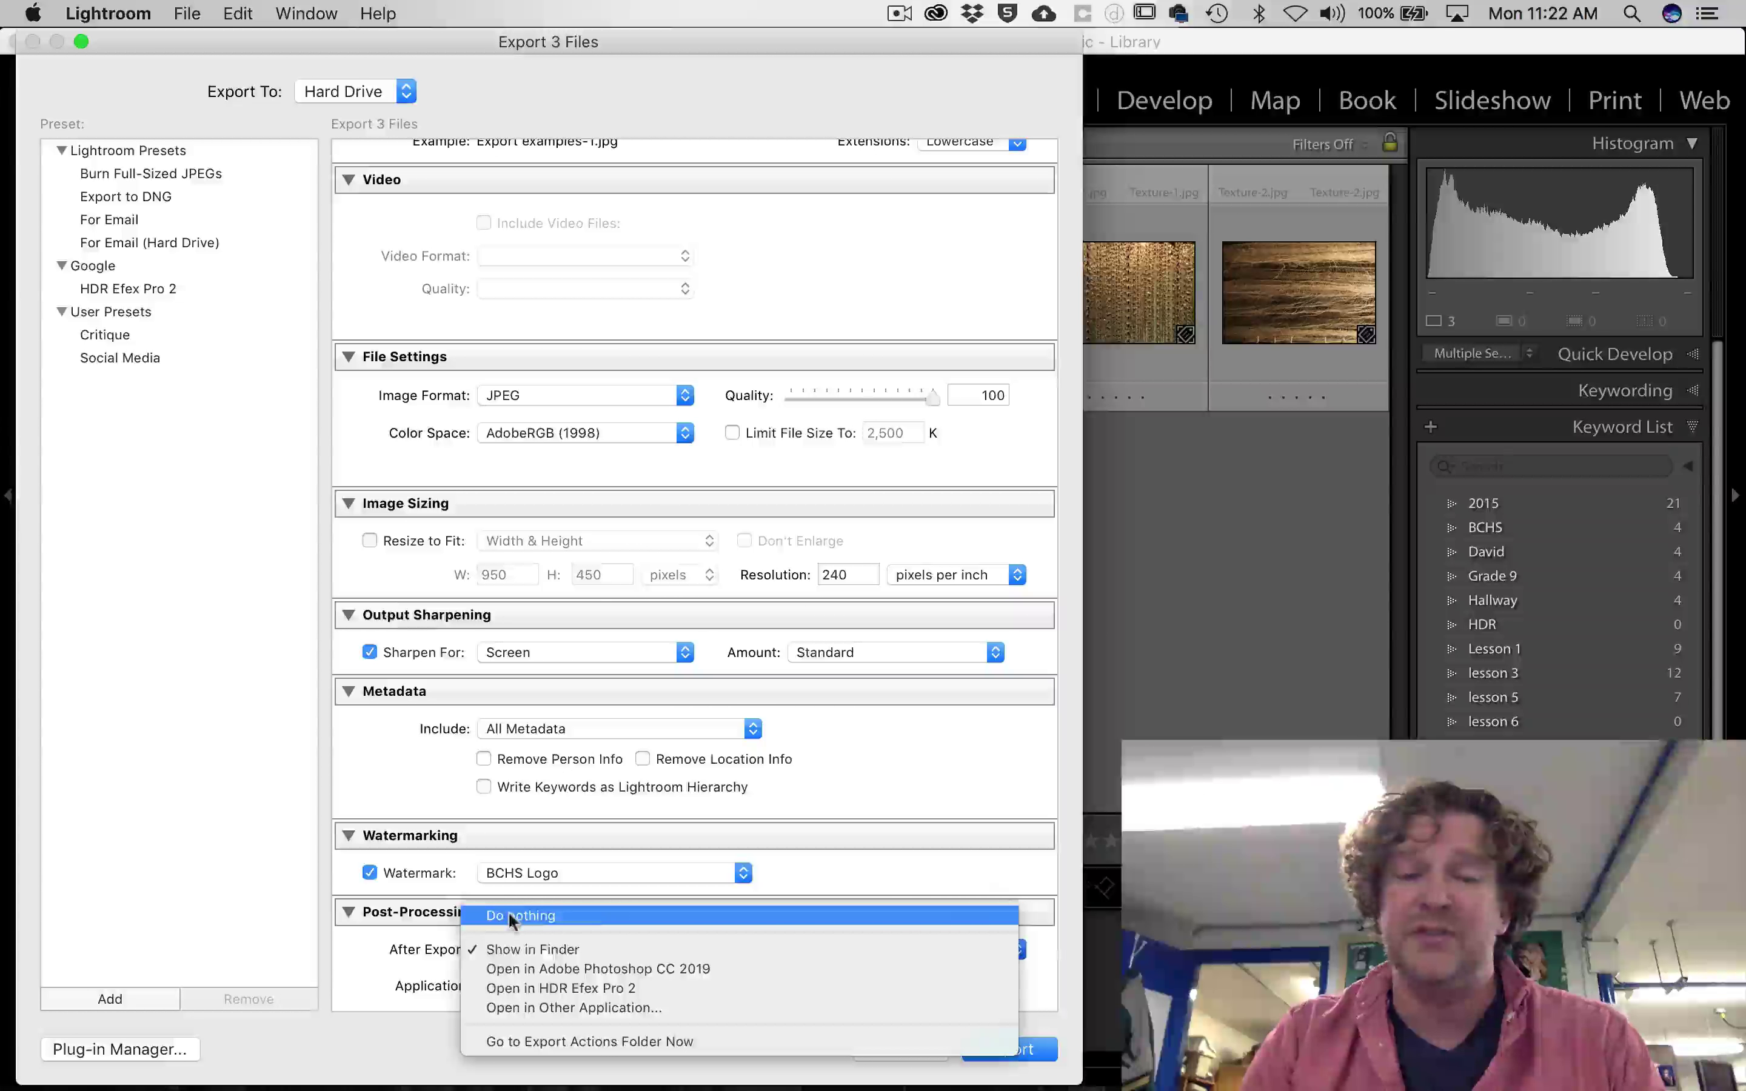
{"action": "left_click", "coordinate": [432, 959]}
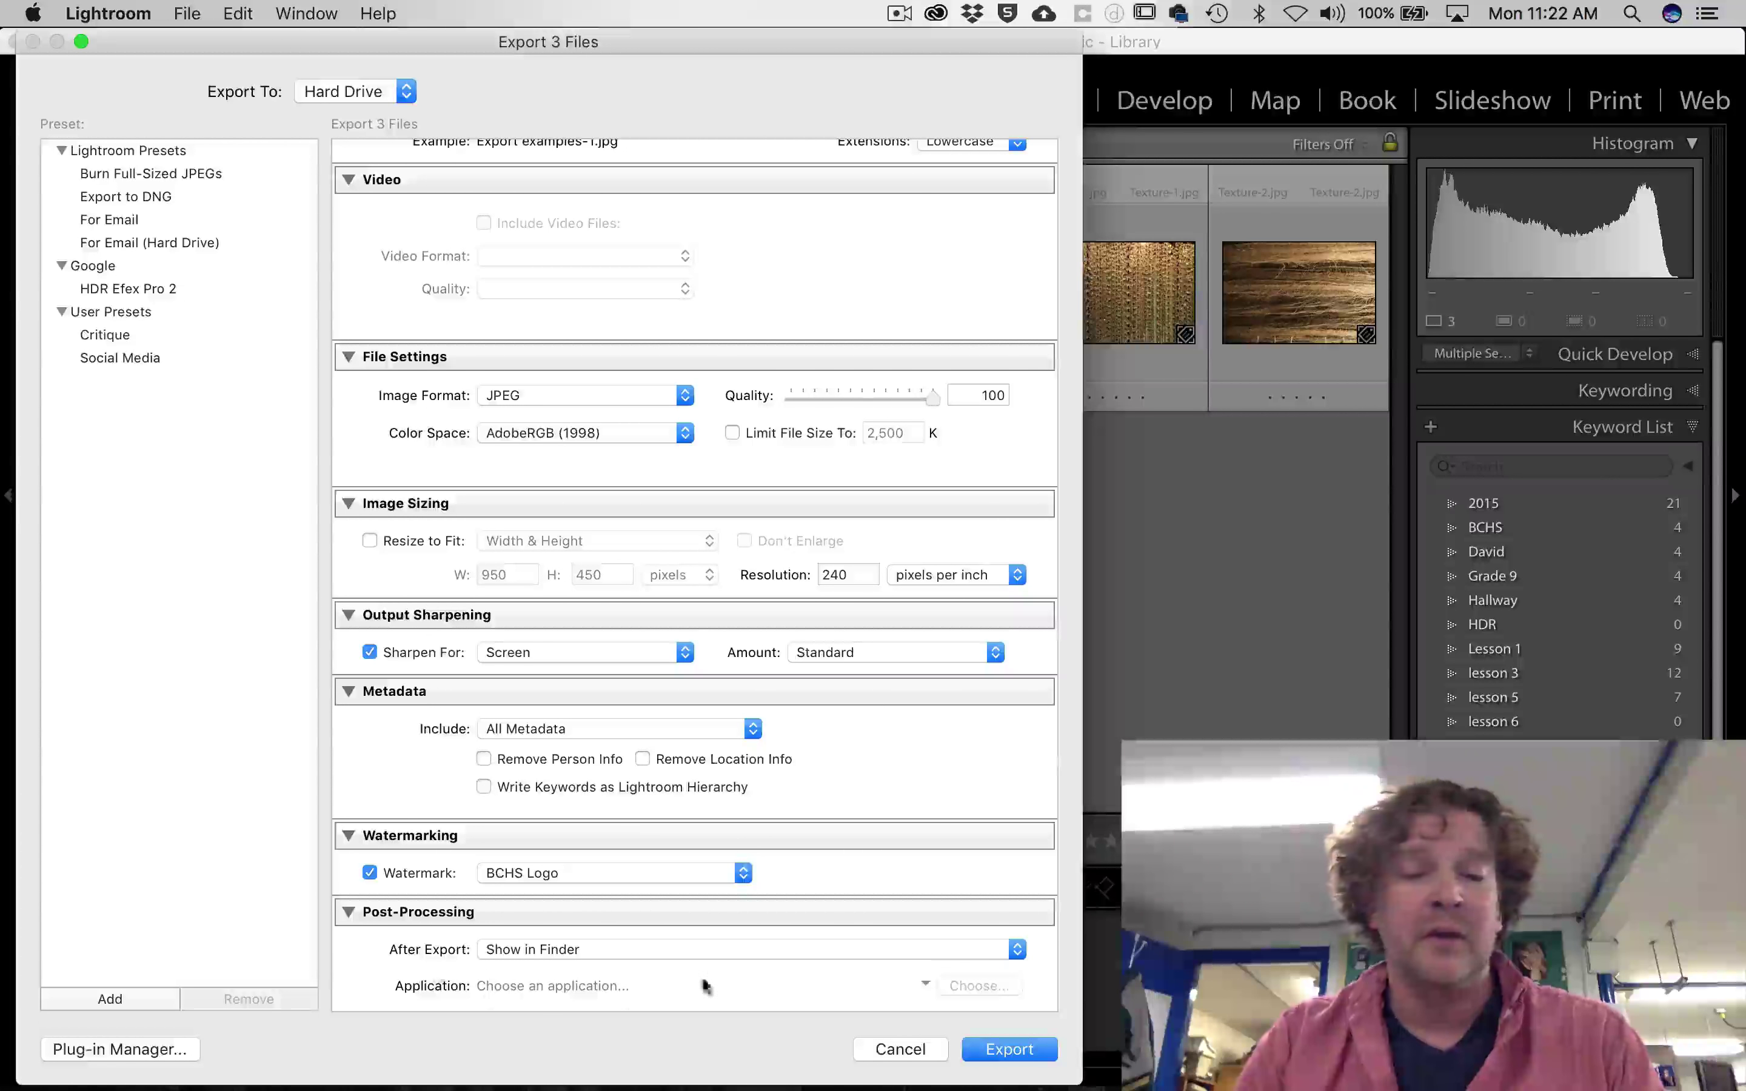
{"action": "scroll", "coordinate": [827, 917], "scroll_direction": "up", "scroll_amount": 5}
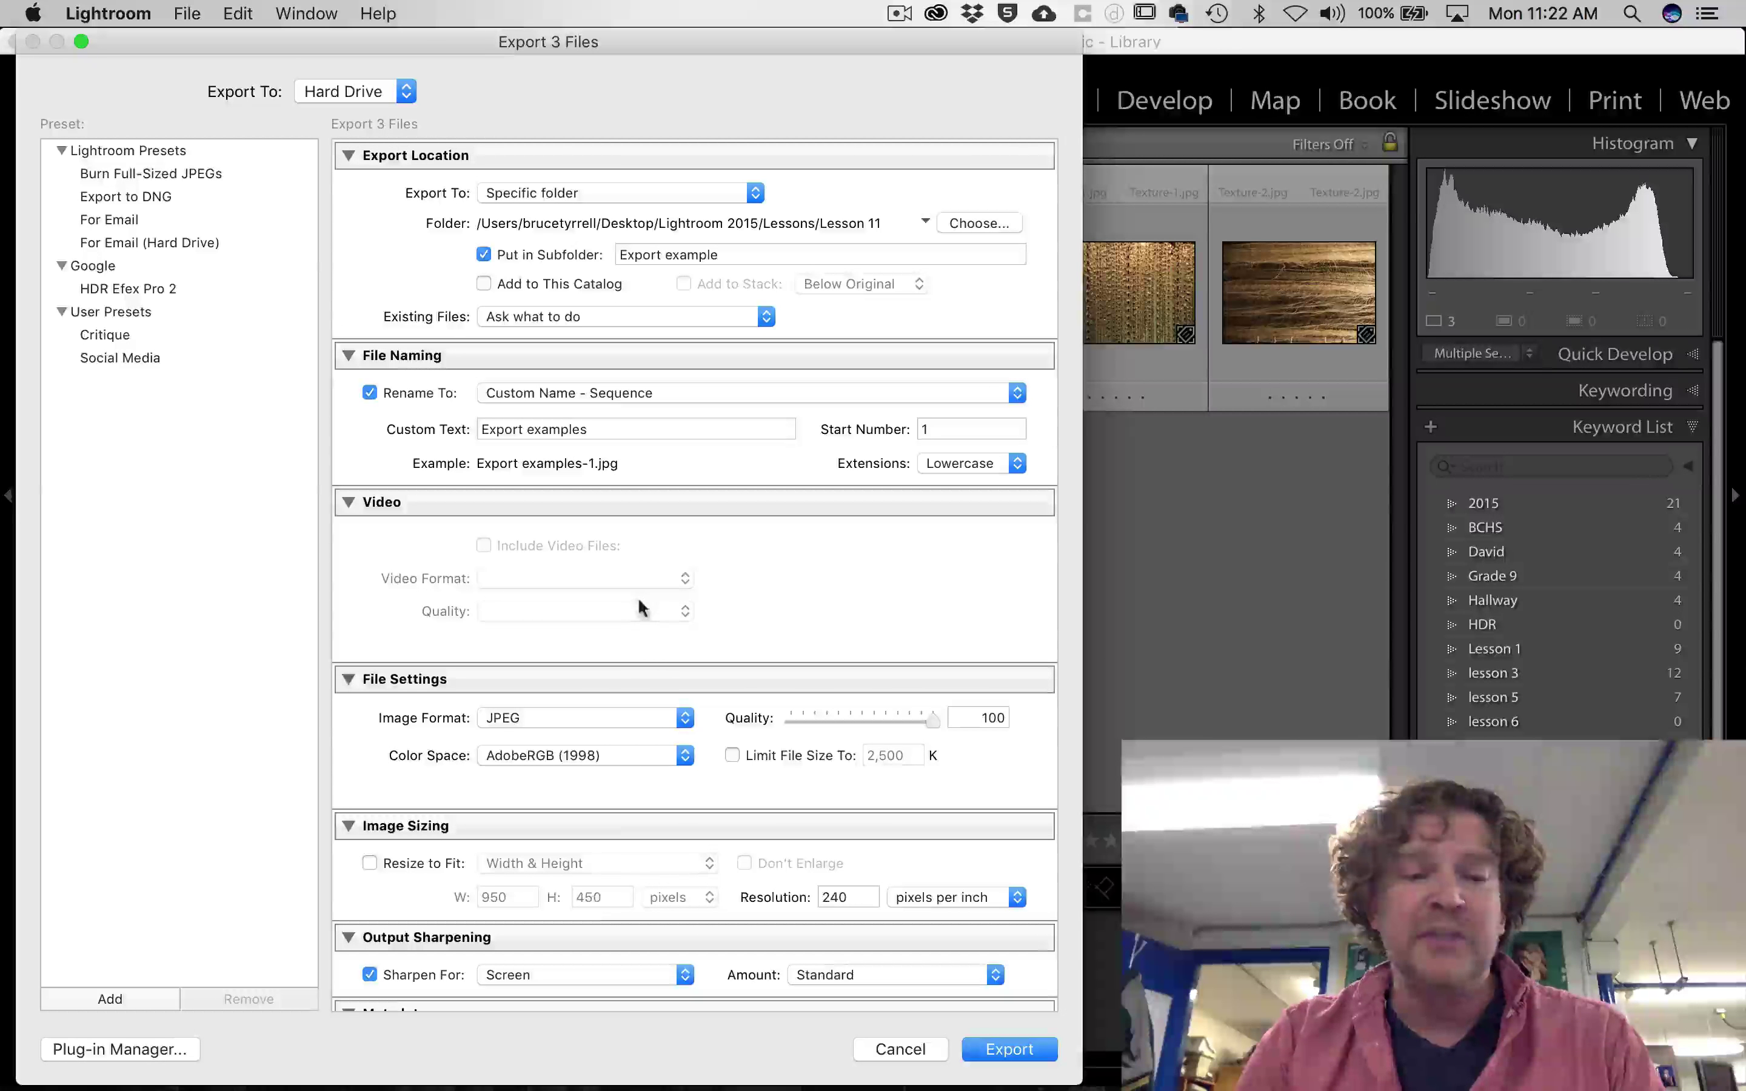
Open the Watermark Editor for the BCHS Logo preset and preview its watermark on each selected photo
{"action": "scroll", "coordinate": [780, 818], "scroll_direction": "down", "scroll_amount": 5}
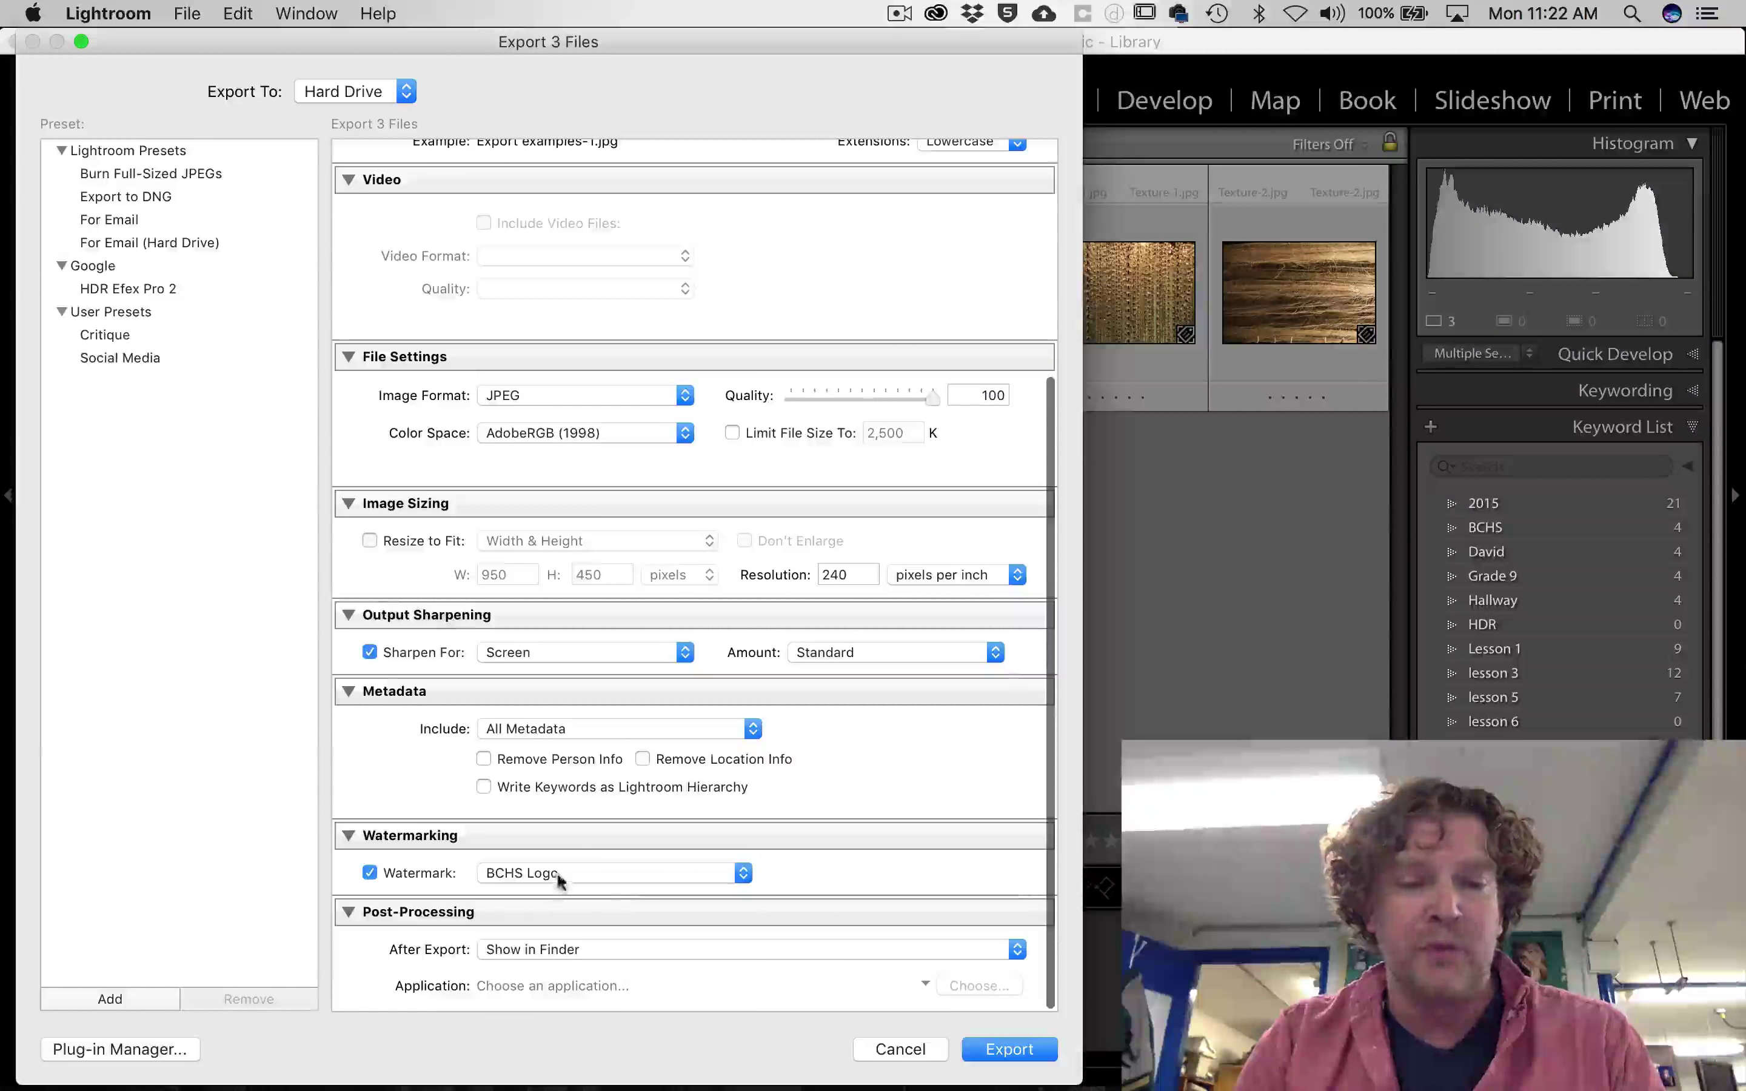
{"action": "left_click", "coordinate": [557, 870]}
{"action": "left_click", "coordinate": [581, 1064]}
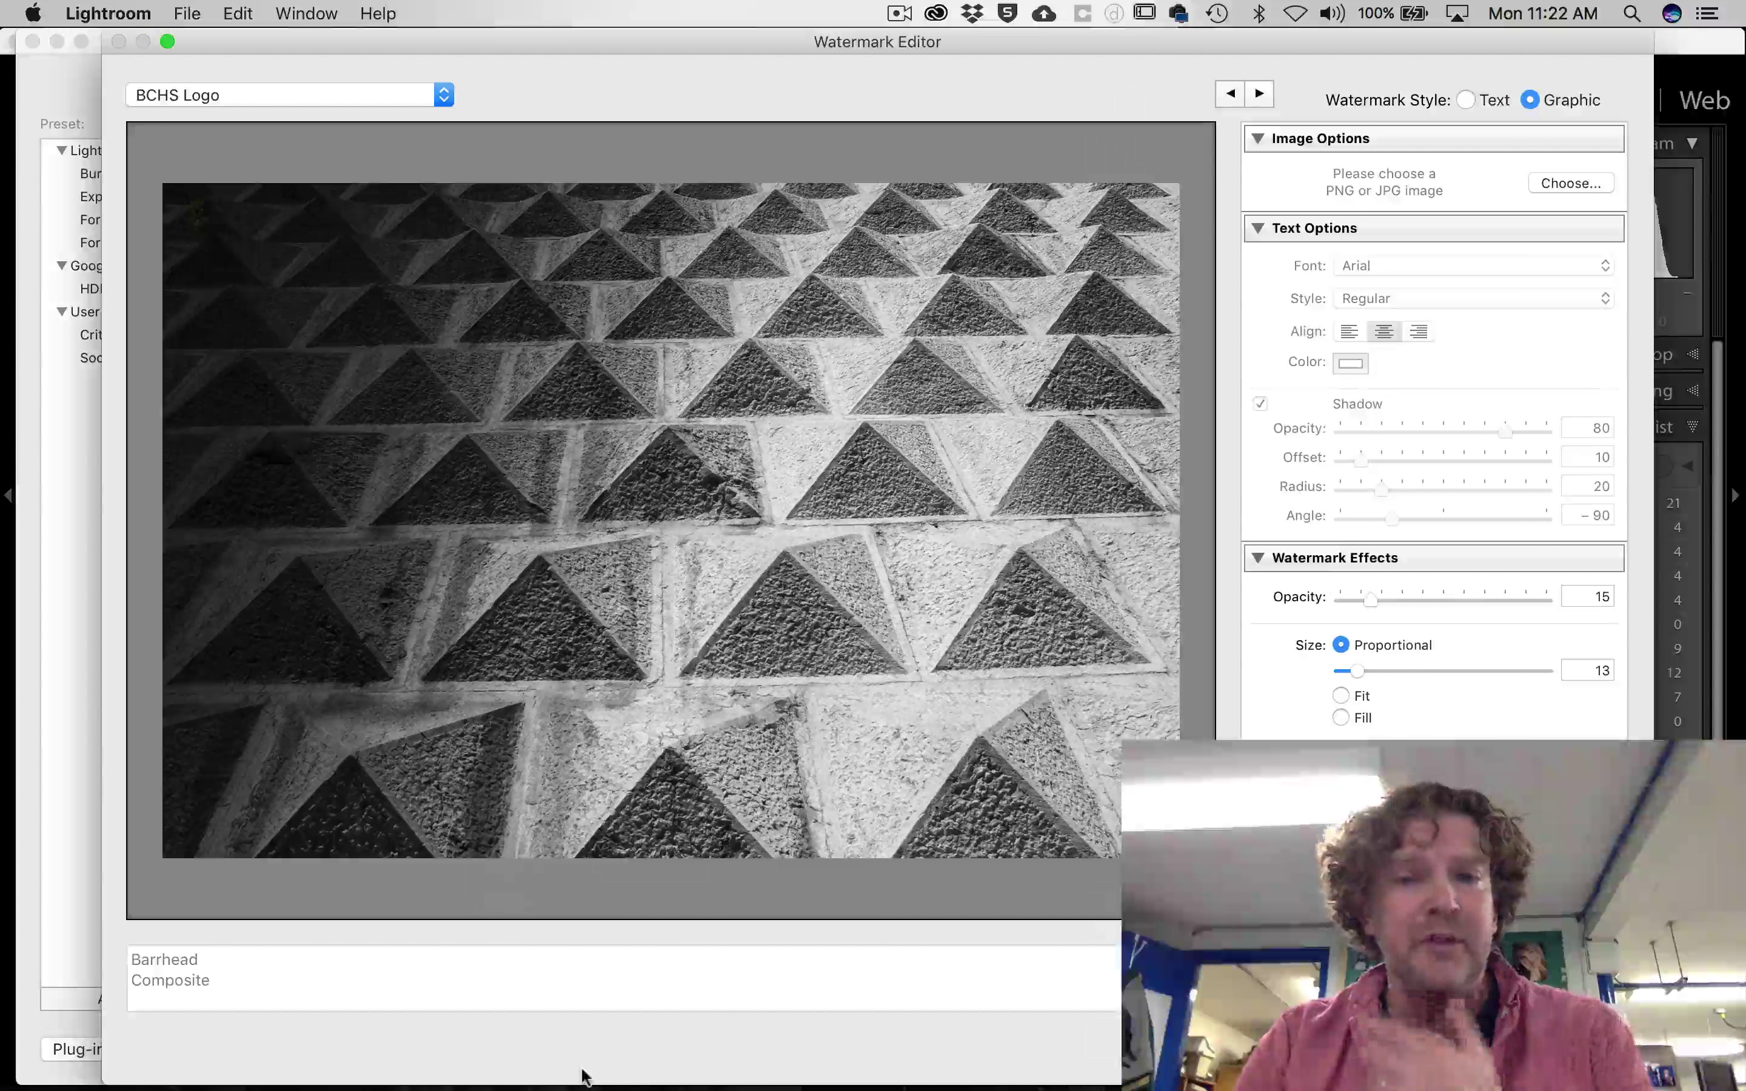
{"action": "left_click", "coordinate": [1259, 94]}
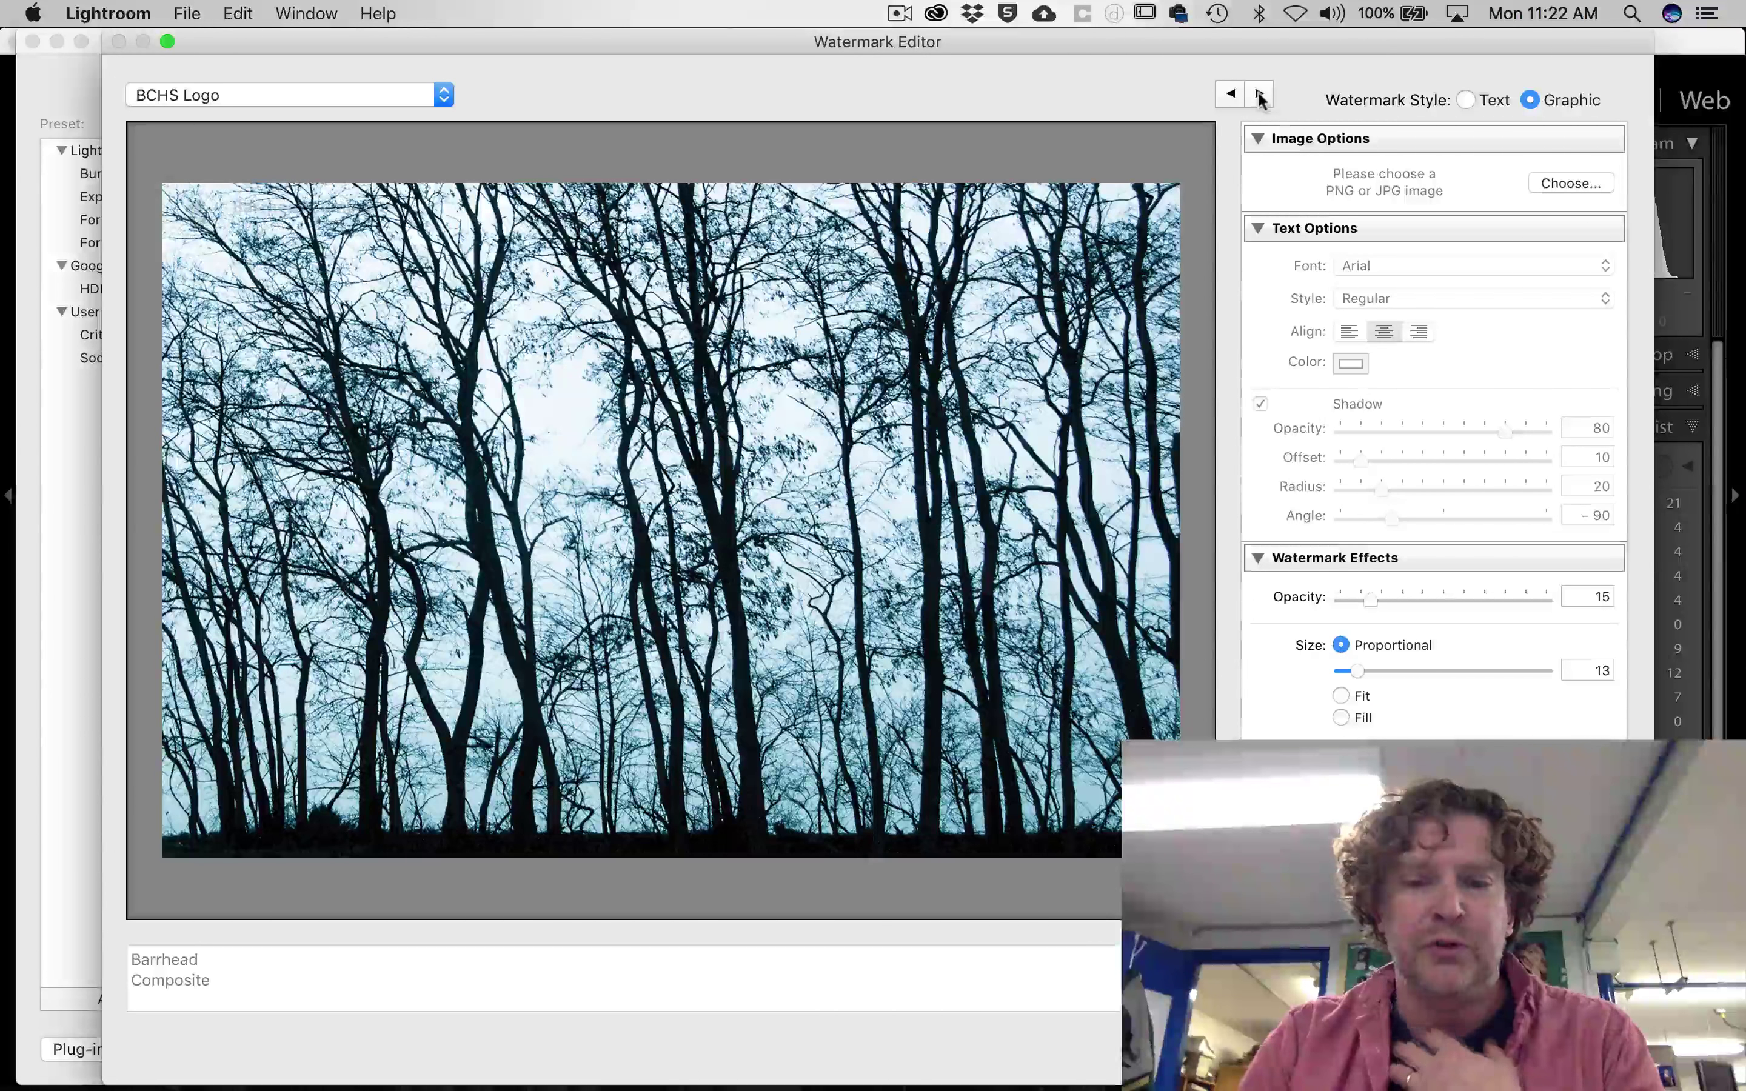
{"action": "left_click", "coordinate": [1259, 94]}
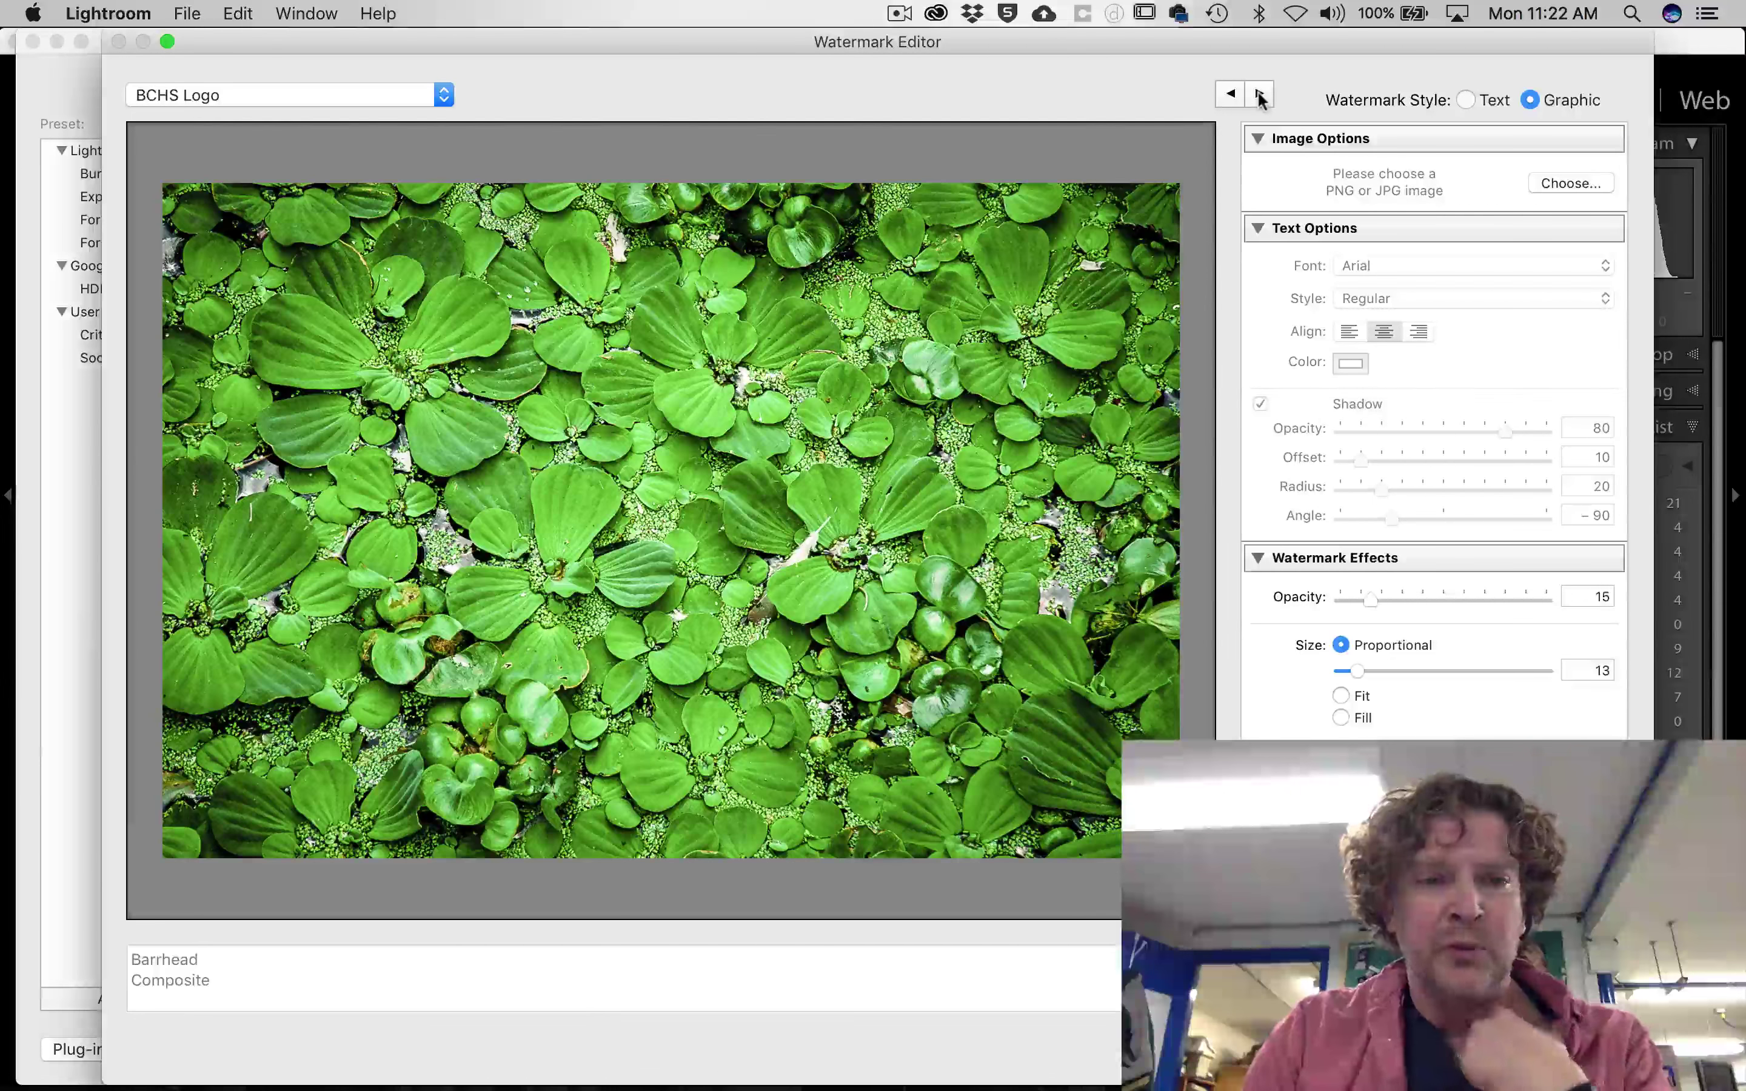
{"action": "left_click", "coordinate": [1259, 94]}
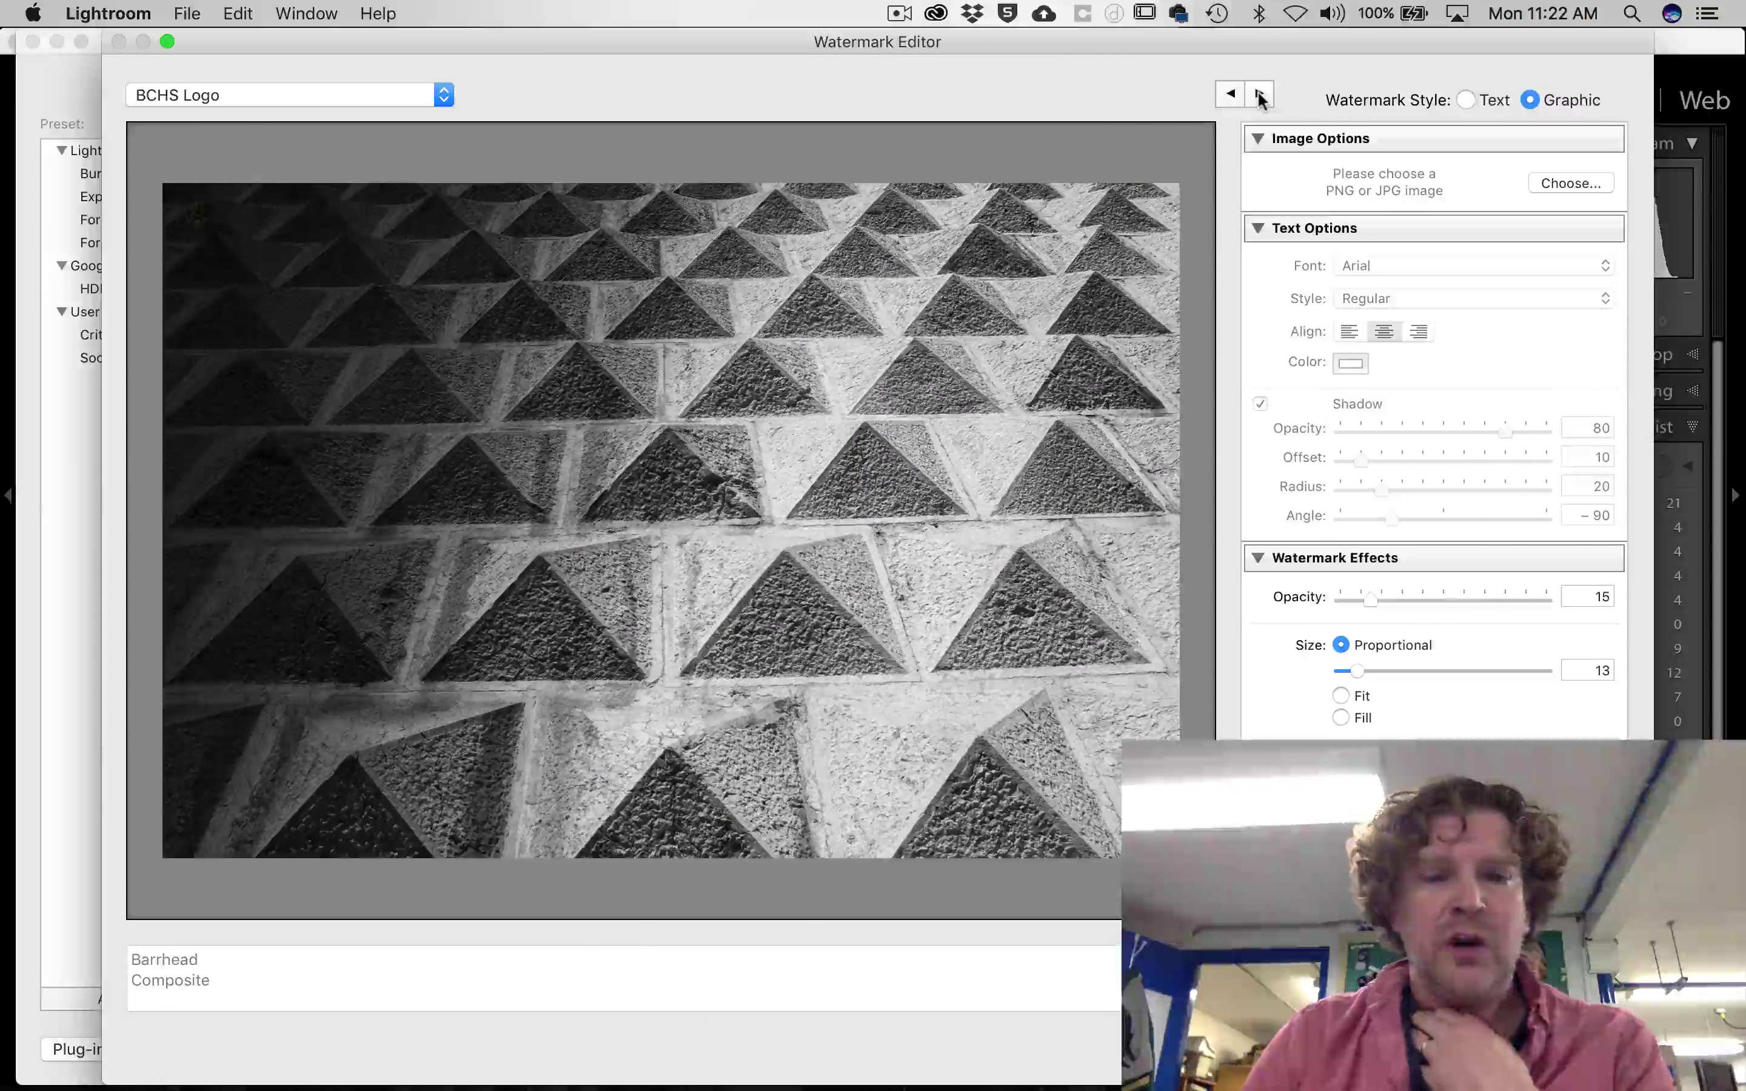
{"action": "left_click", "coordinate": [1259, 94]}
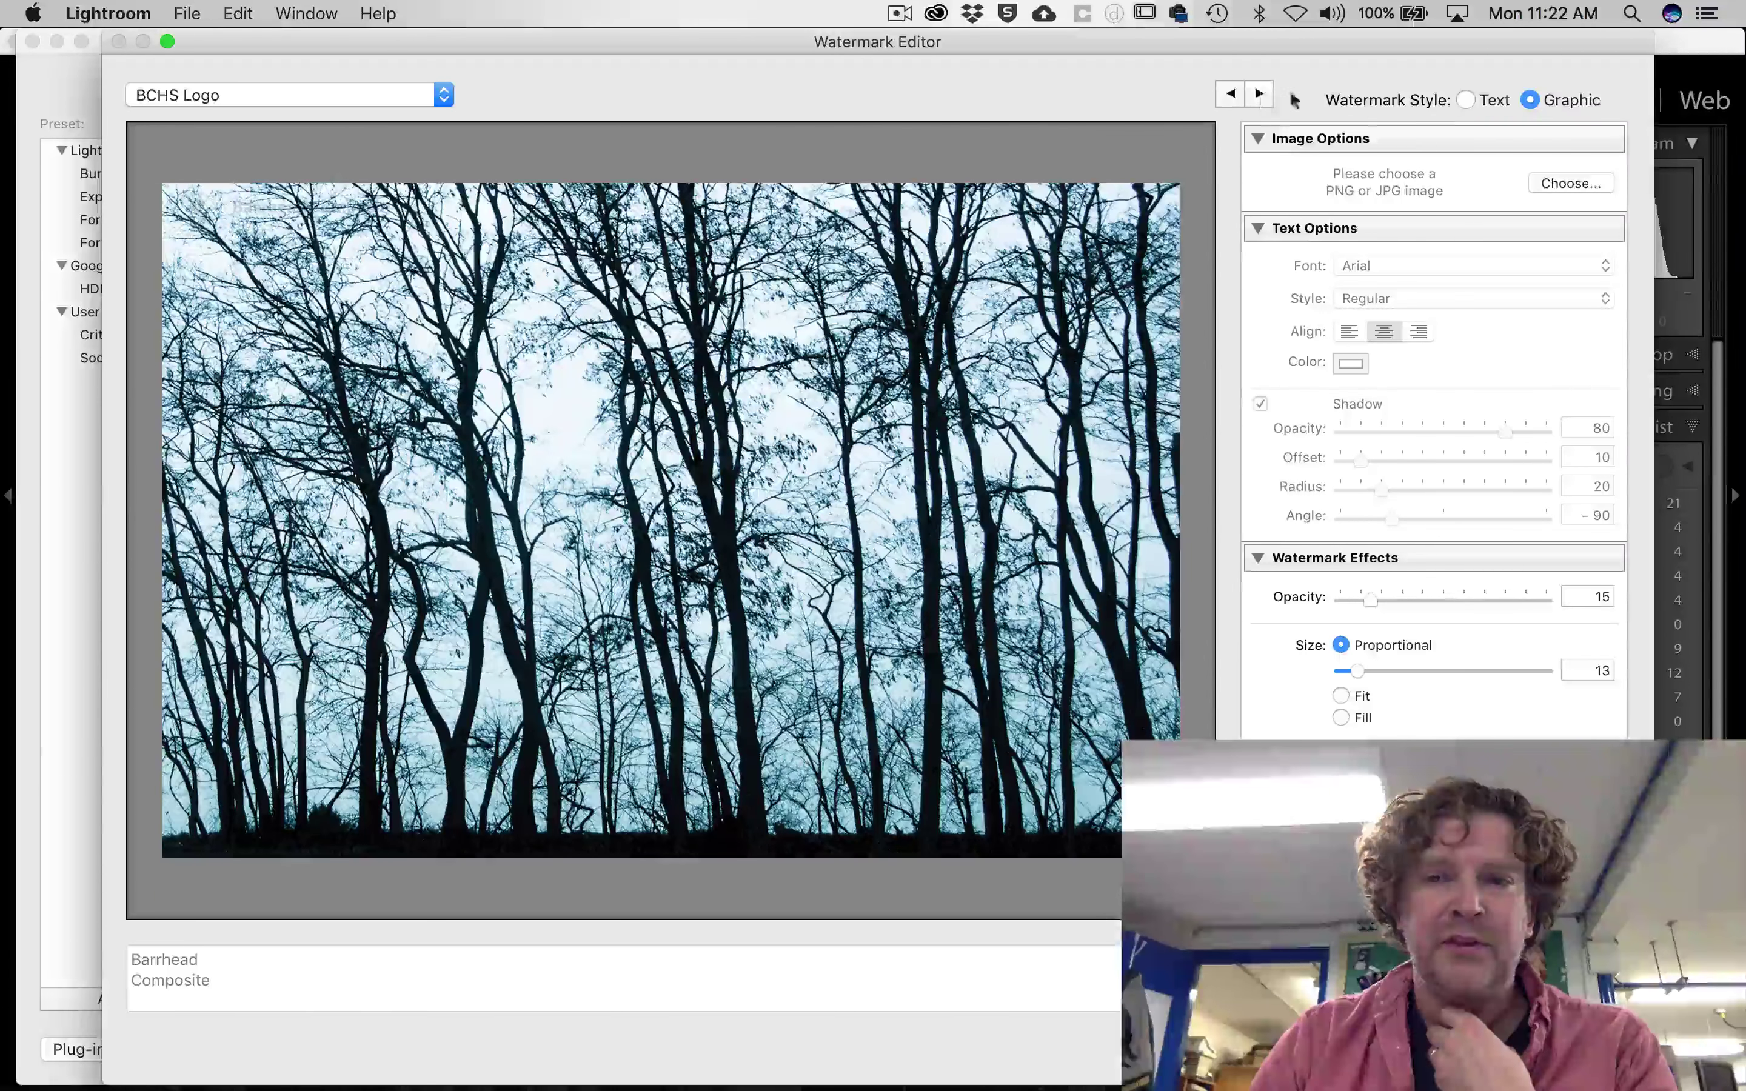
Switch the watermark to the text style, anchor it in the photo's bottom-right corner and set its opacity to 75
{"action": "left_click", "coordinate": [1465, 100]}
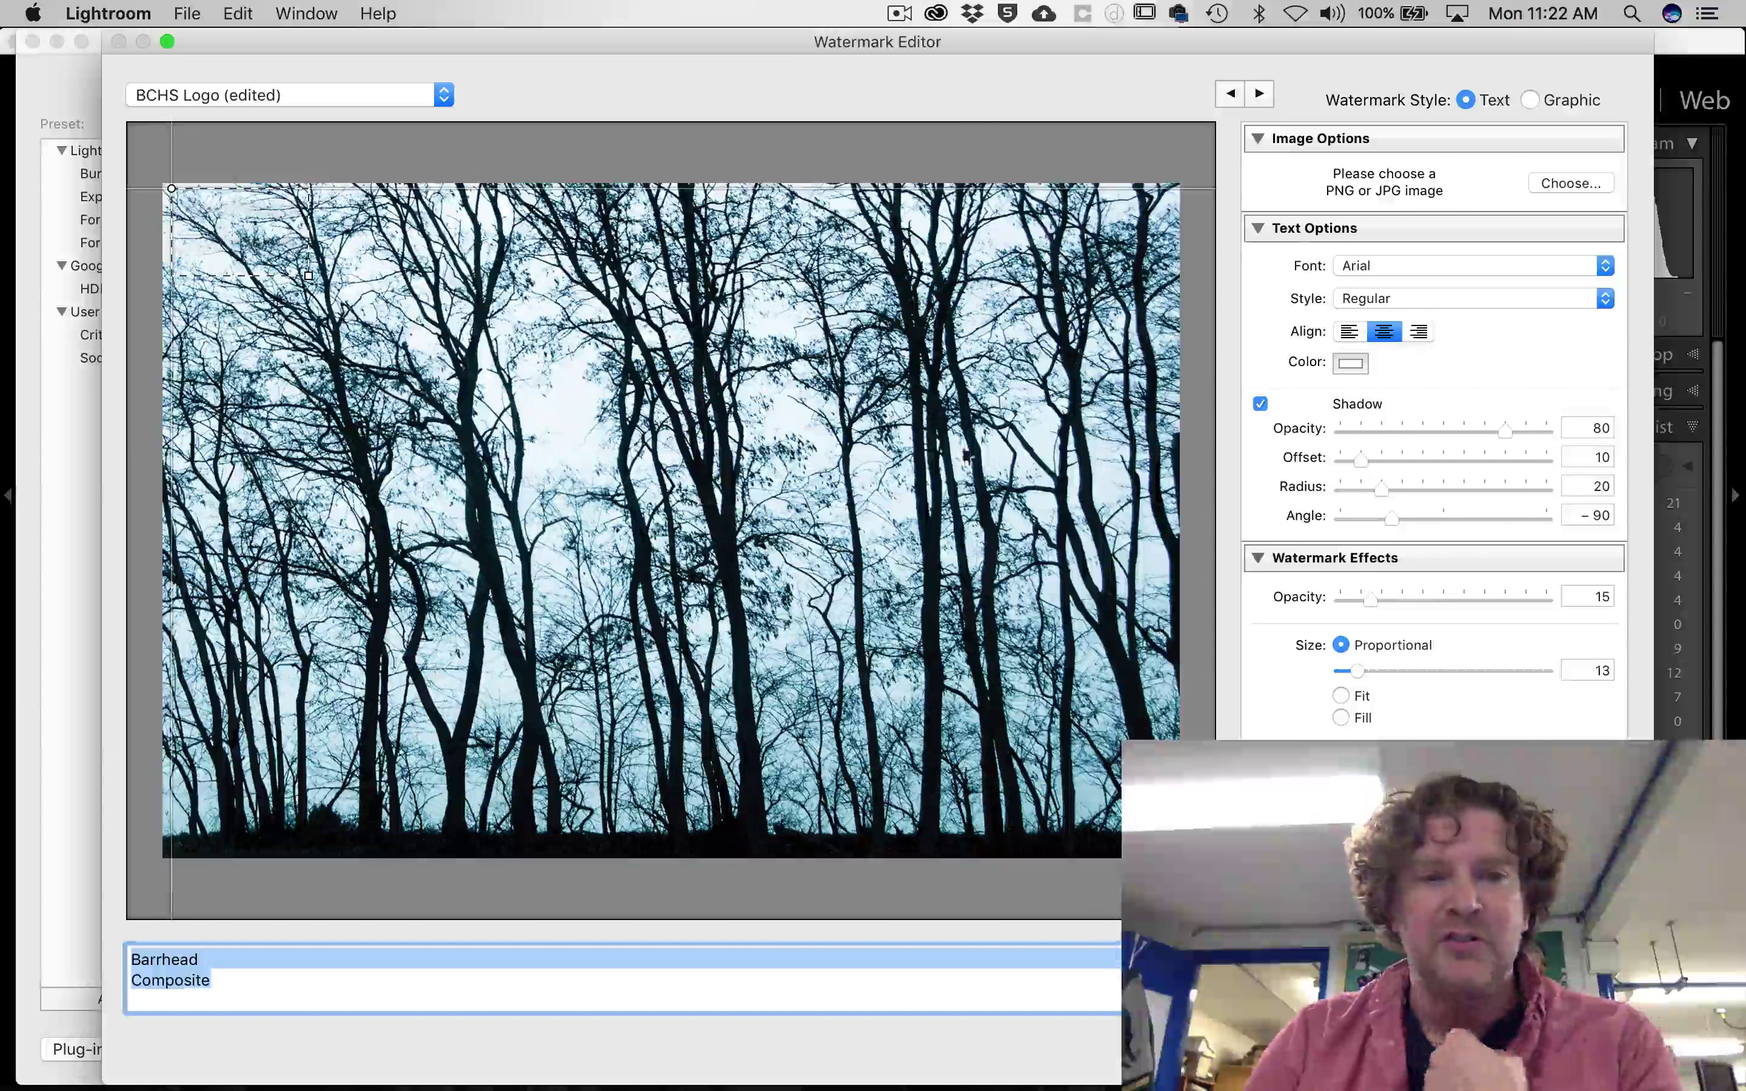
{"action": "left_click", "coordinate": [1385, 879]}
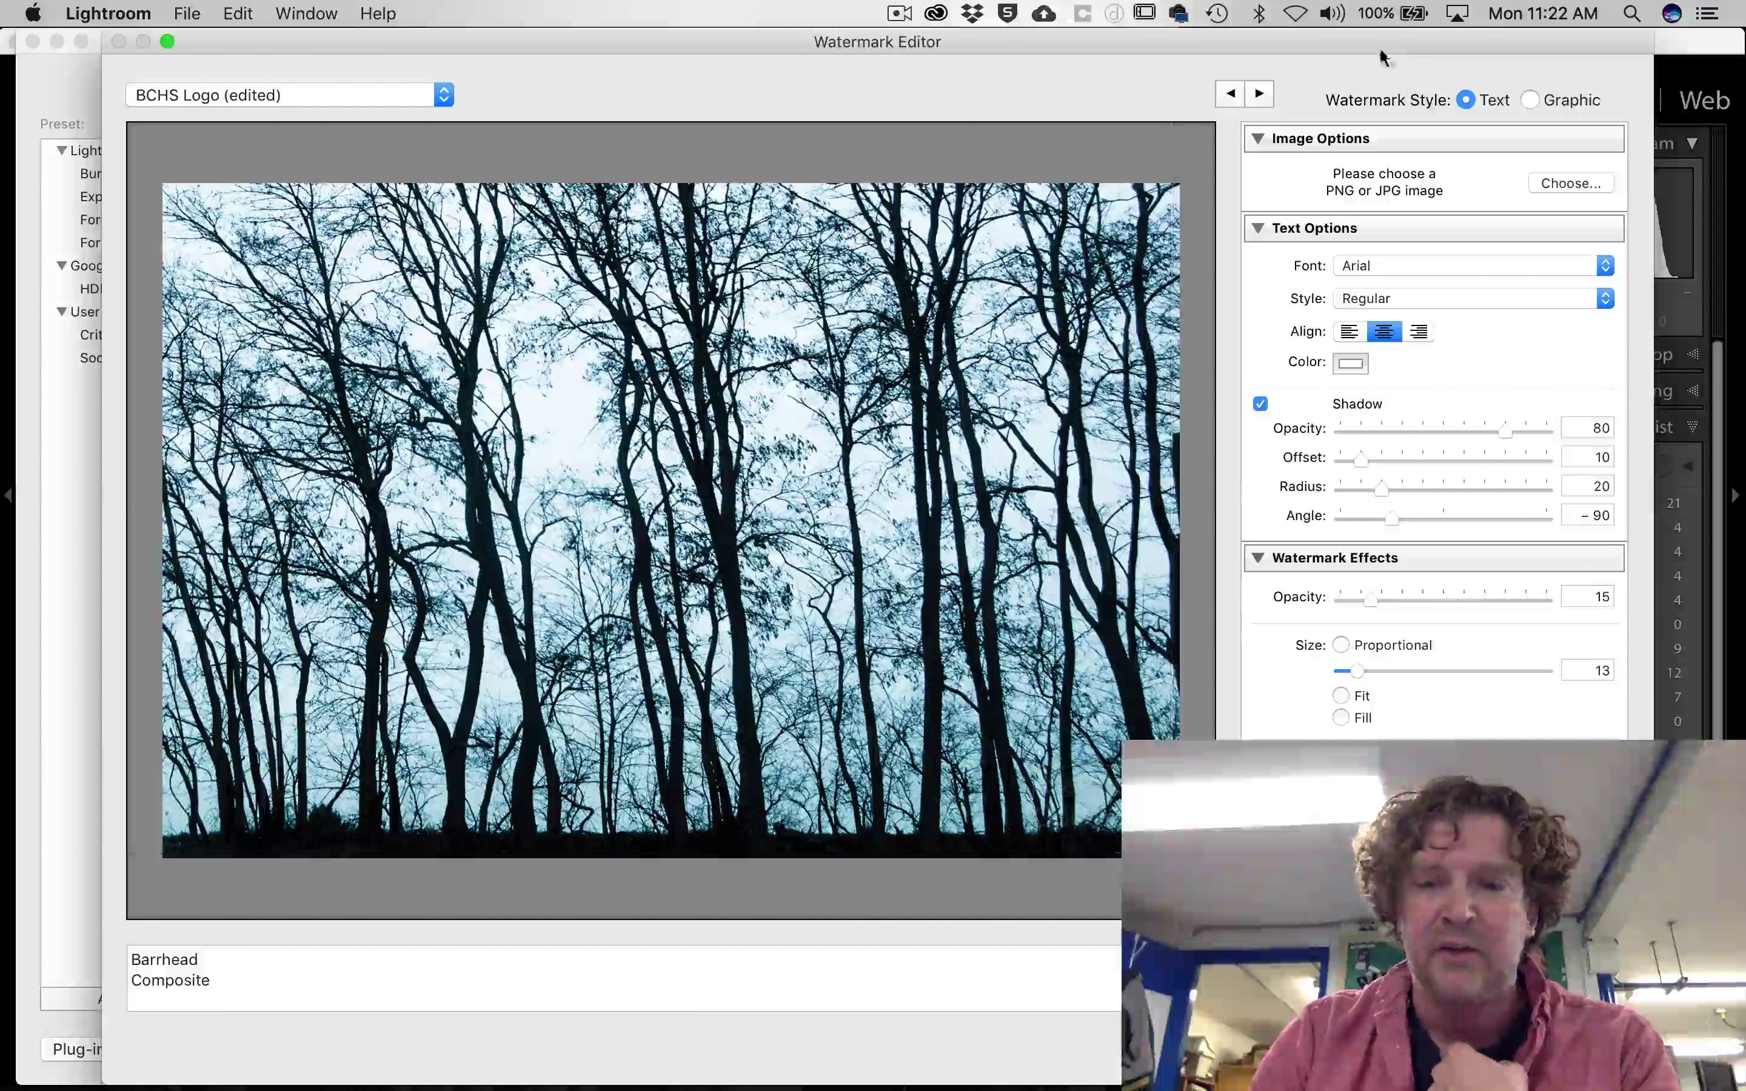
{"action": "left_click_drag", "start_coordinate": [1369, 598], "coordinate": [1494, 606]}
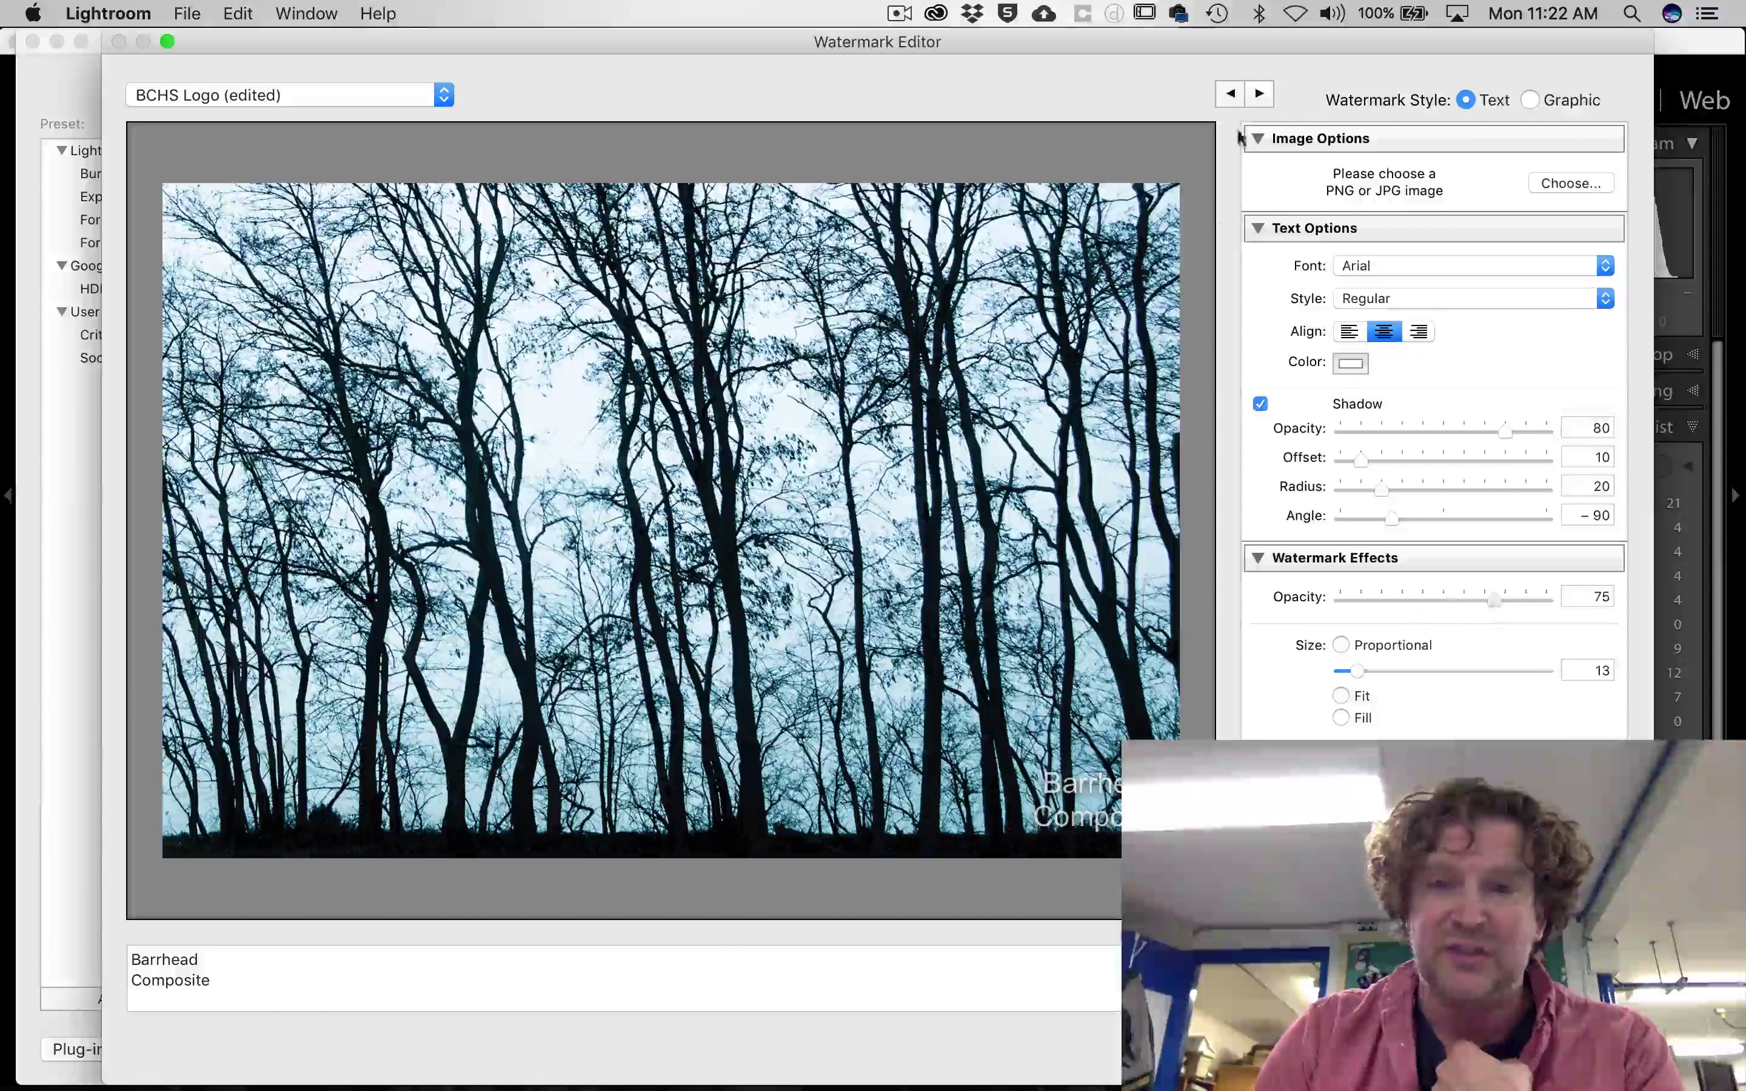
Preview the text watermark on each selected photo and close the Watermark Editor without saving
{"action": "left_click", "coordinate": [1259, 94]}
{"action": "left_click", "coordinate": [1259, 94]}
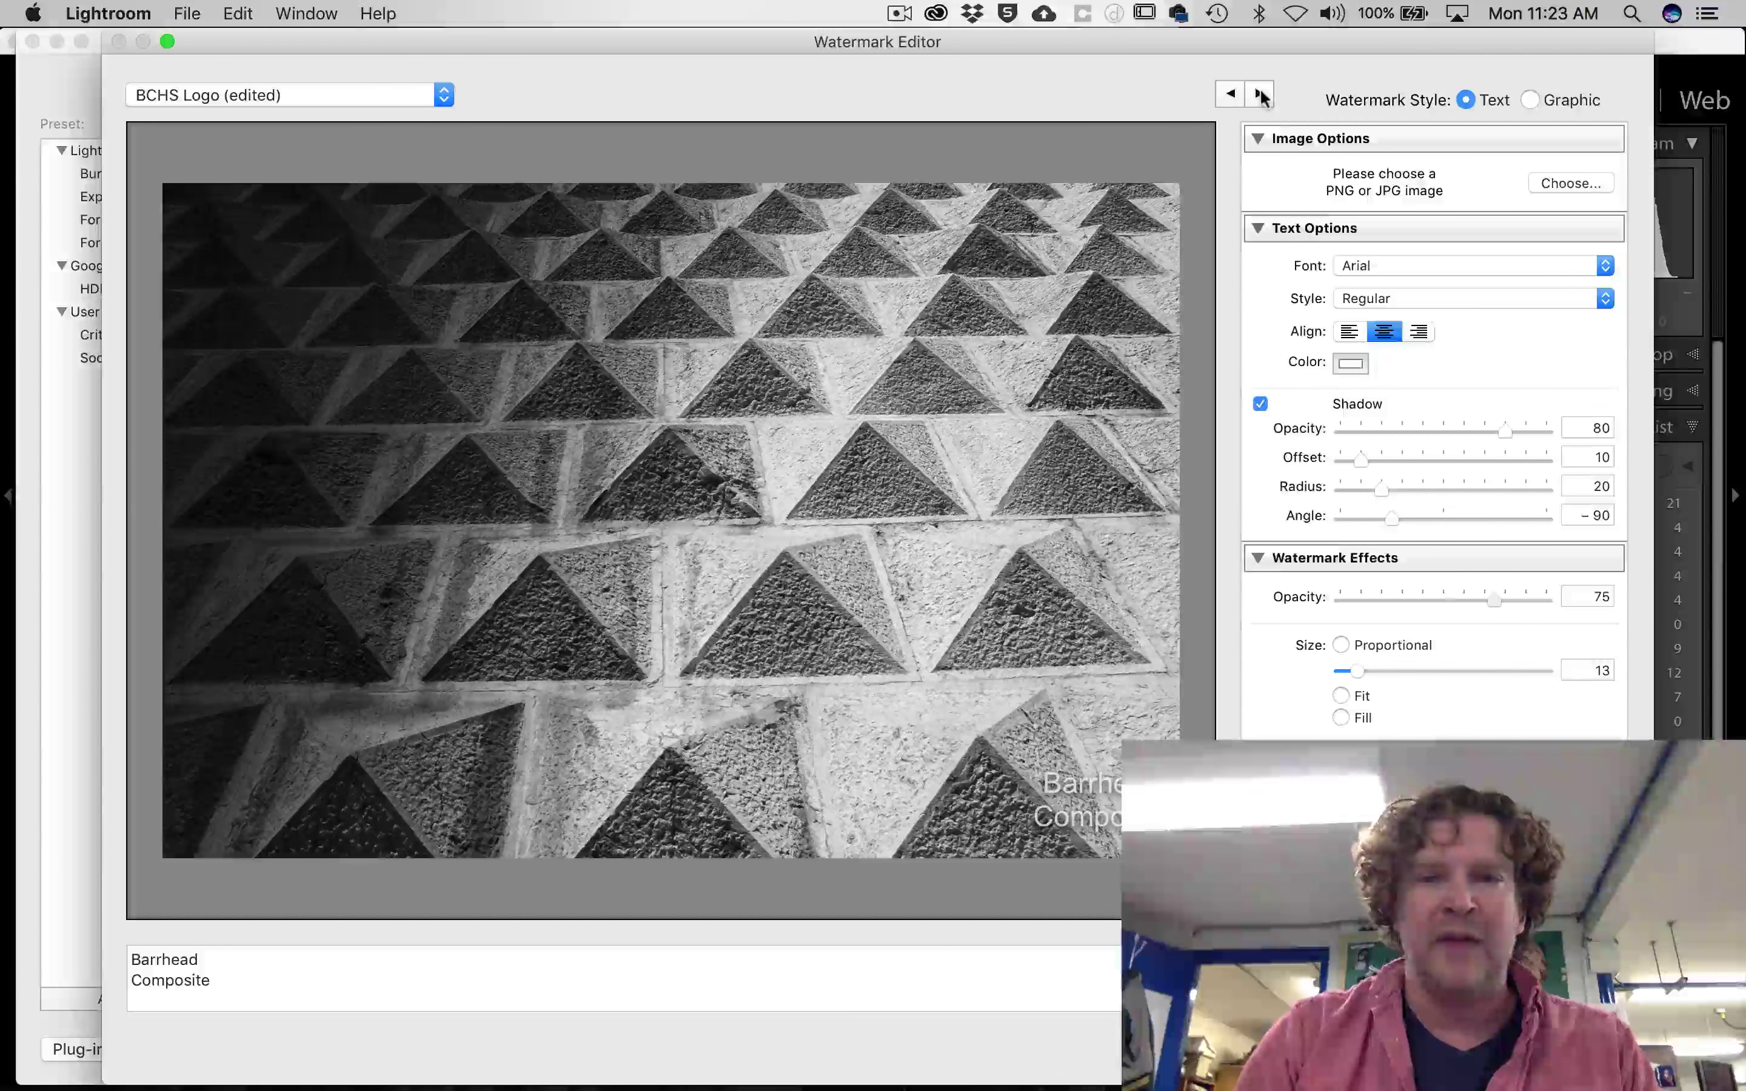
{"action": "mouse_move", "coordinate": [1086, 783]}
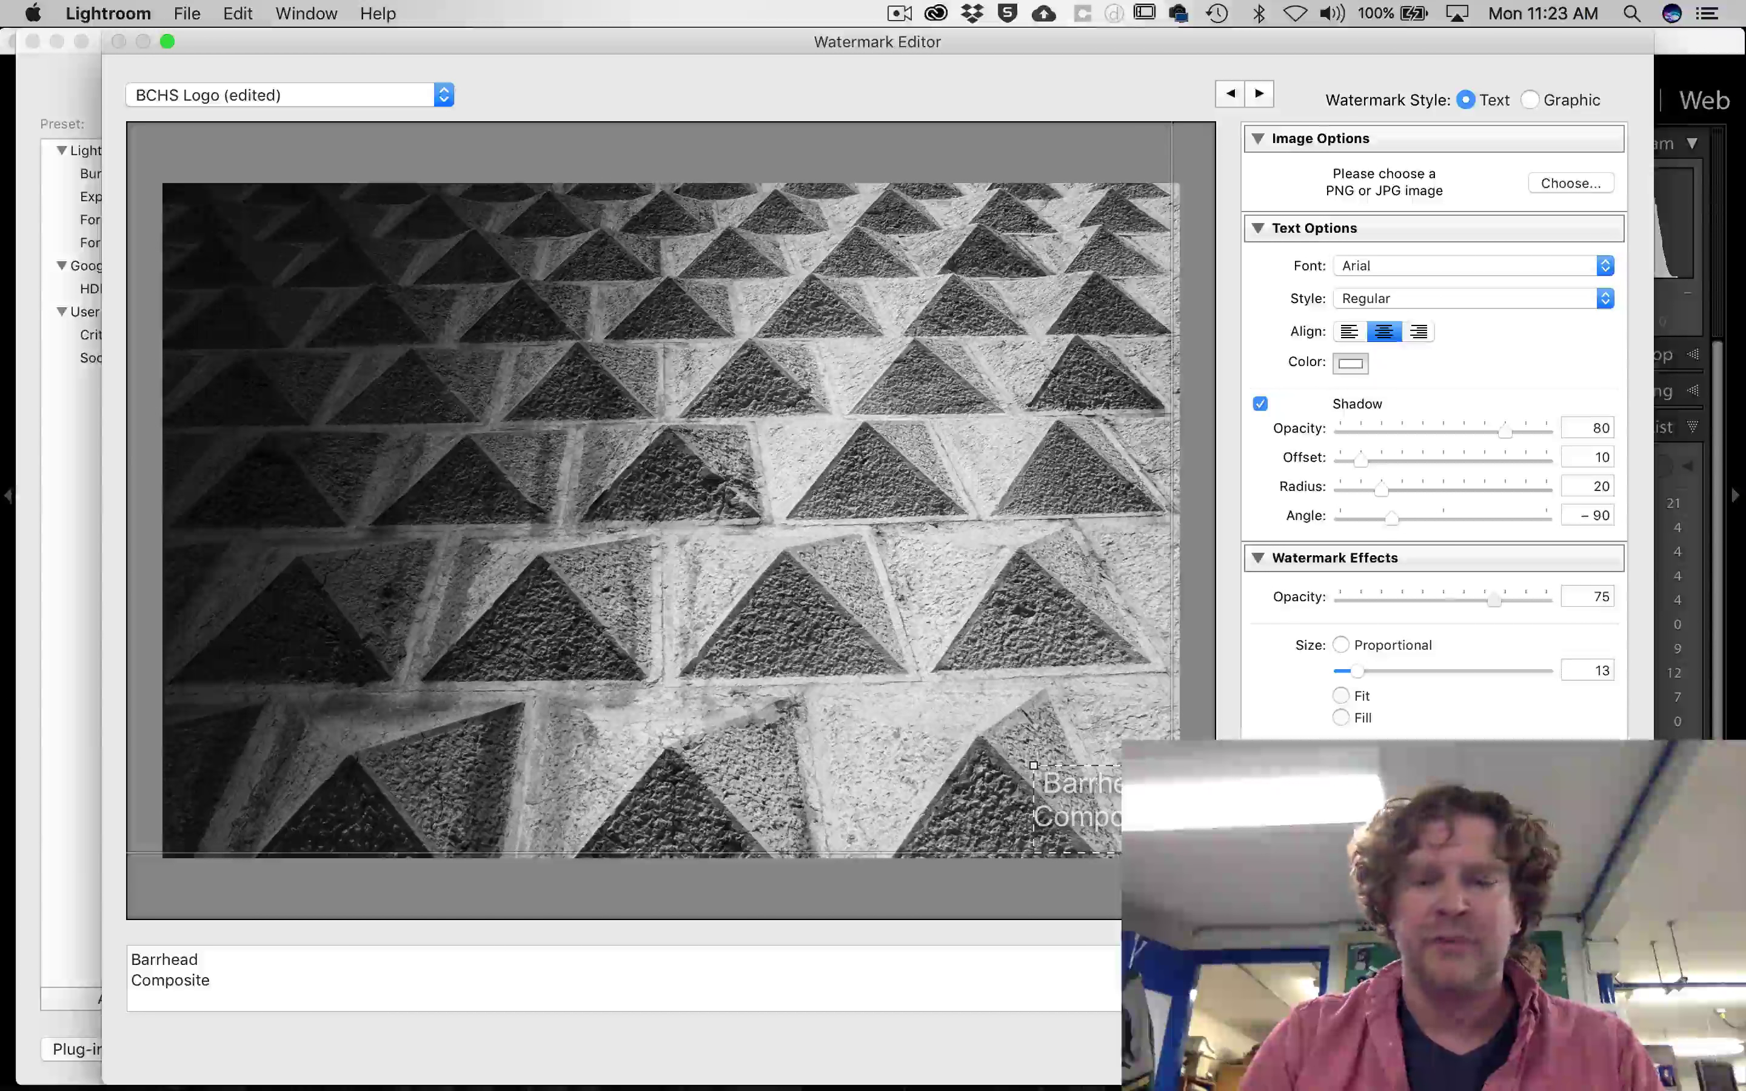
{"action": "left_click", "coordinate": [1259, 94]}
{"action": "left_click", "coordinate": [1259, 94]}
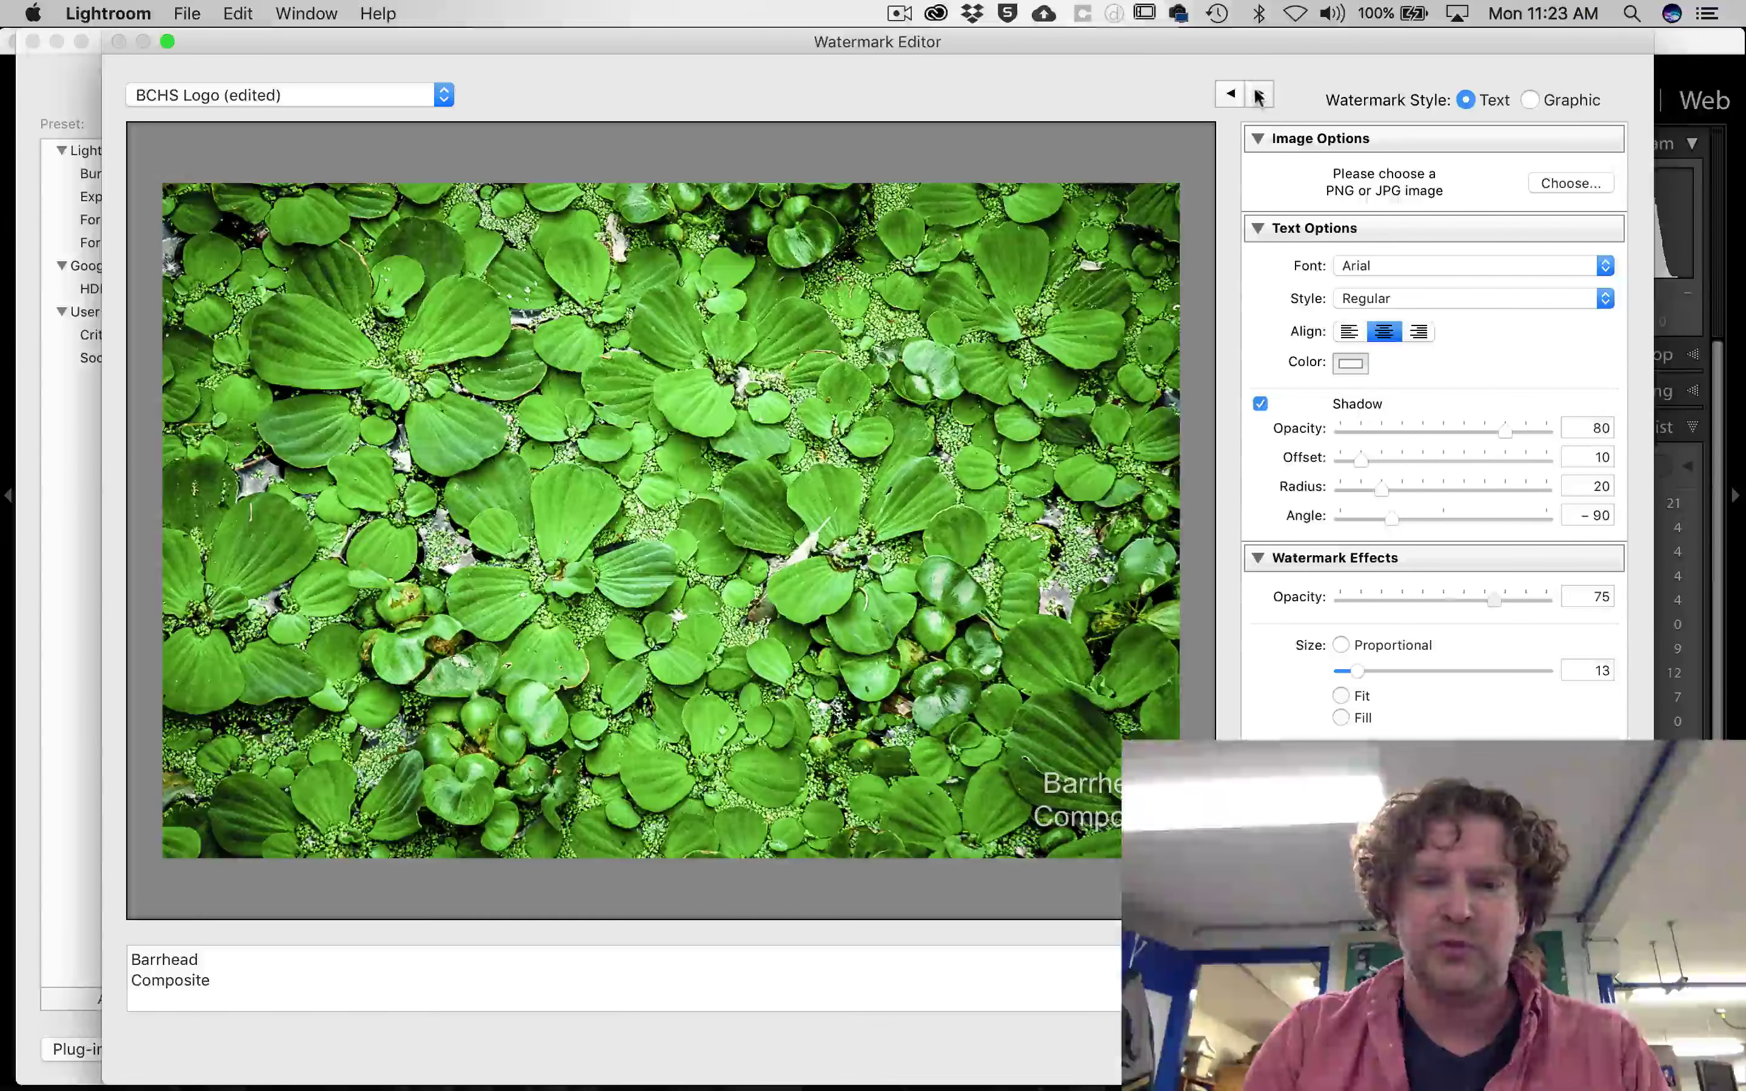
{"action": "left_click", "coordinate": [1259, 94]}
{"action": "left_click", "coordinate": [1259, 94]}
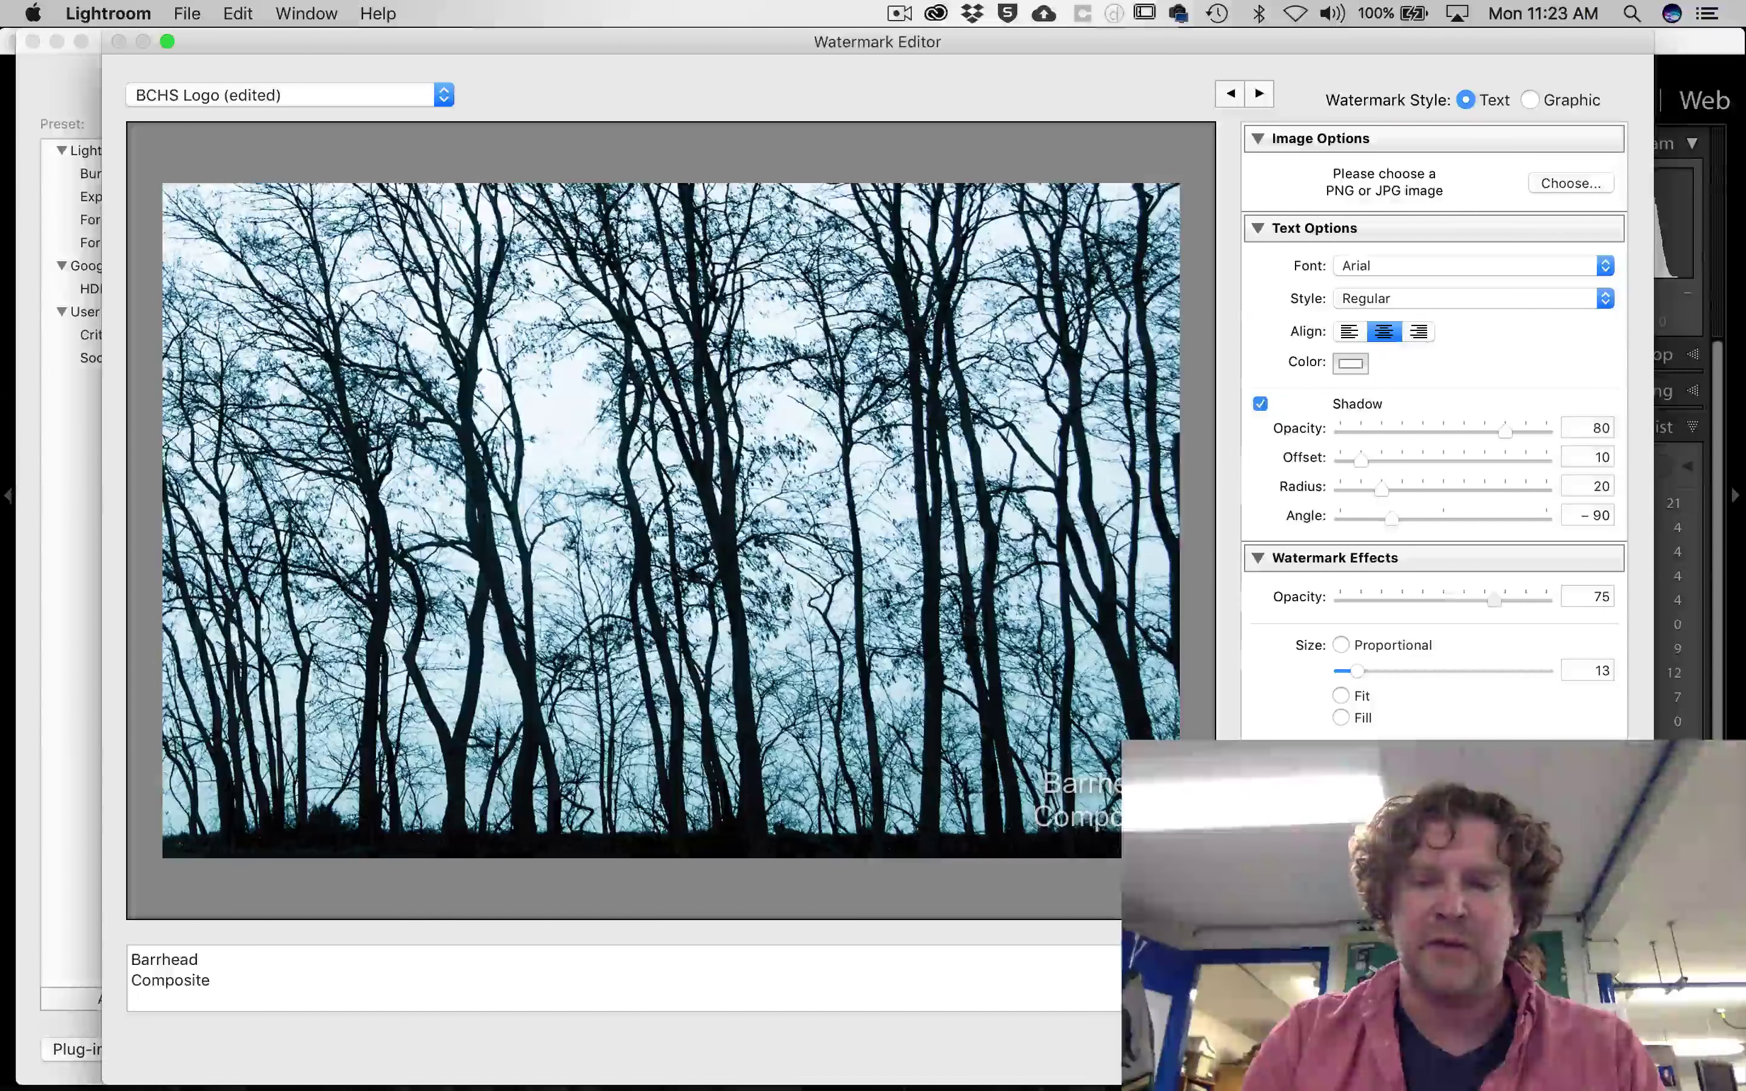
{"action": "left_click", "coordinate": [1472, 1049]}
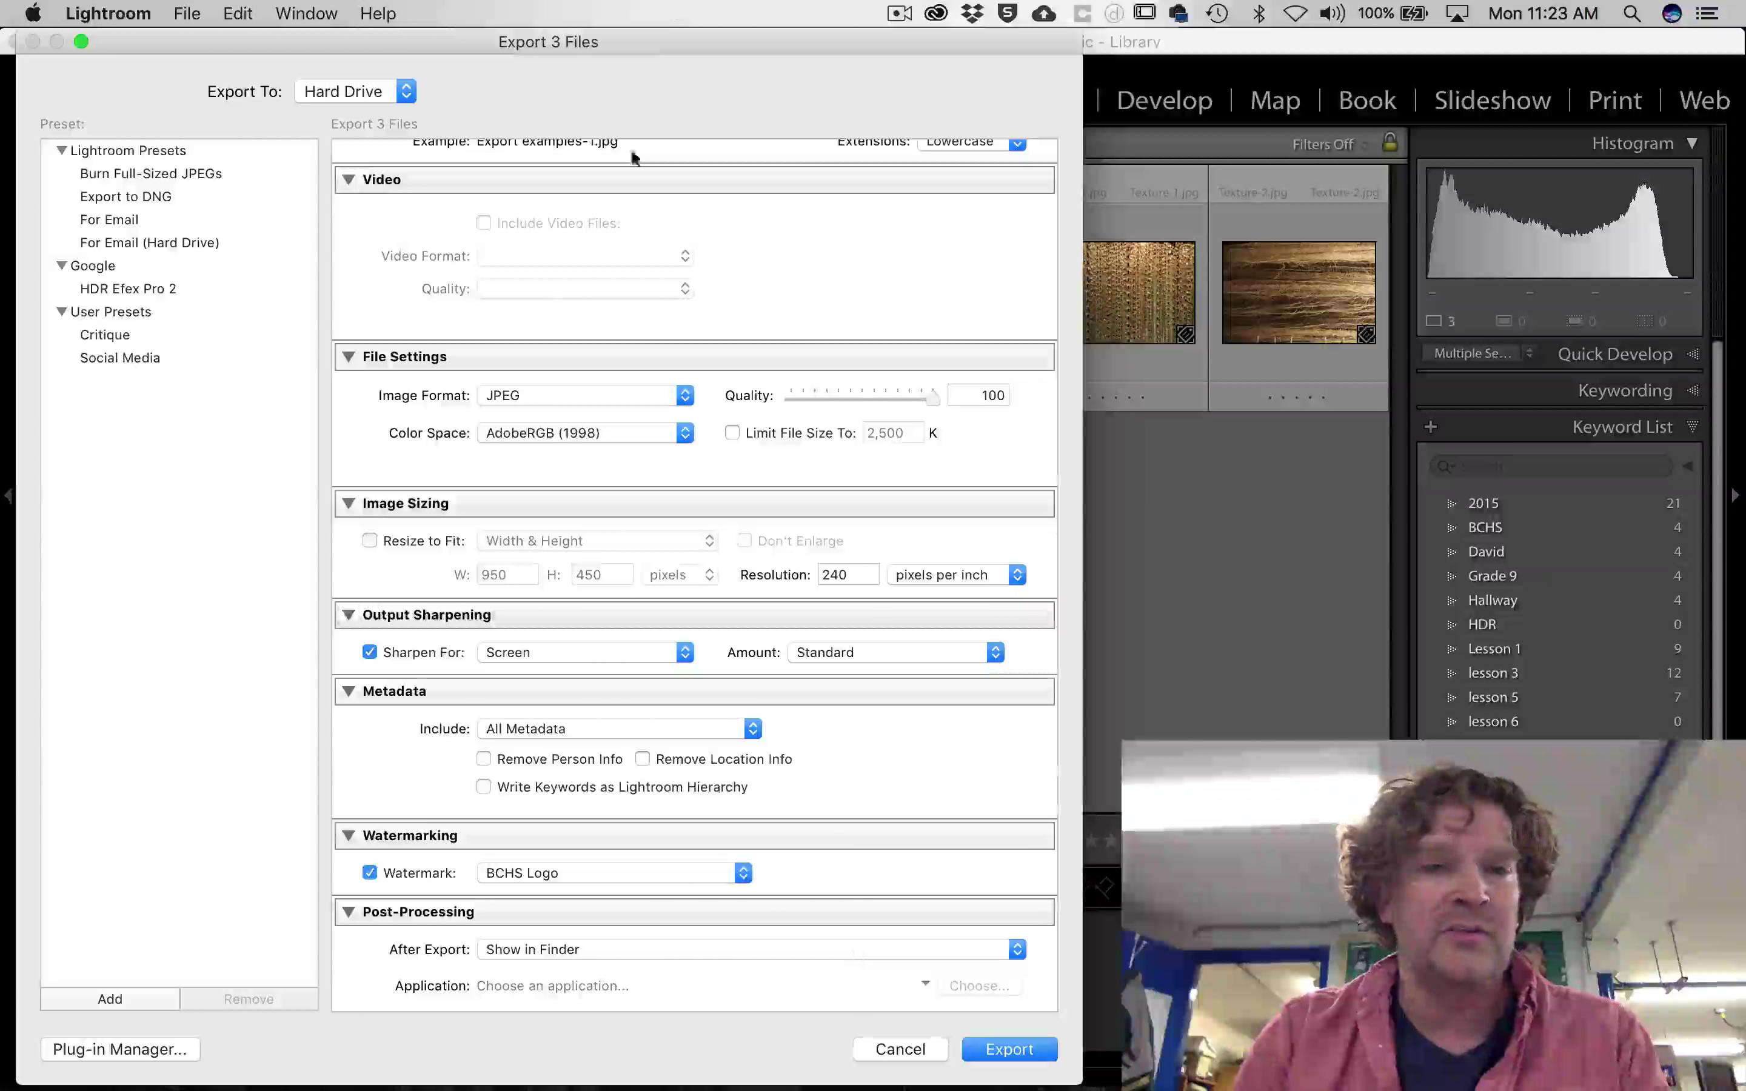
Export the three selected photos as JPEGs with the BCHS Logo watermark into the Export example subfolder
{"action": "scroll", "coordinate": [542, 281], "scroll_direction": "up", "scroll_amount": 1}
{"action": "scroll", "coordinate": [543, 281], "scroll_direction": "down", "scroll_amount": 1}
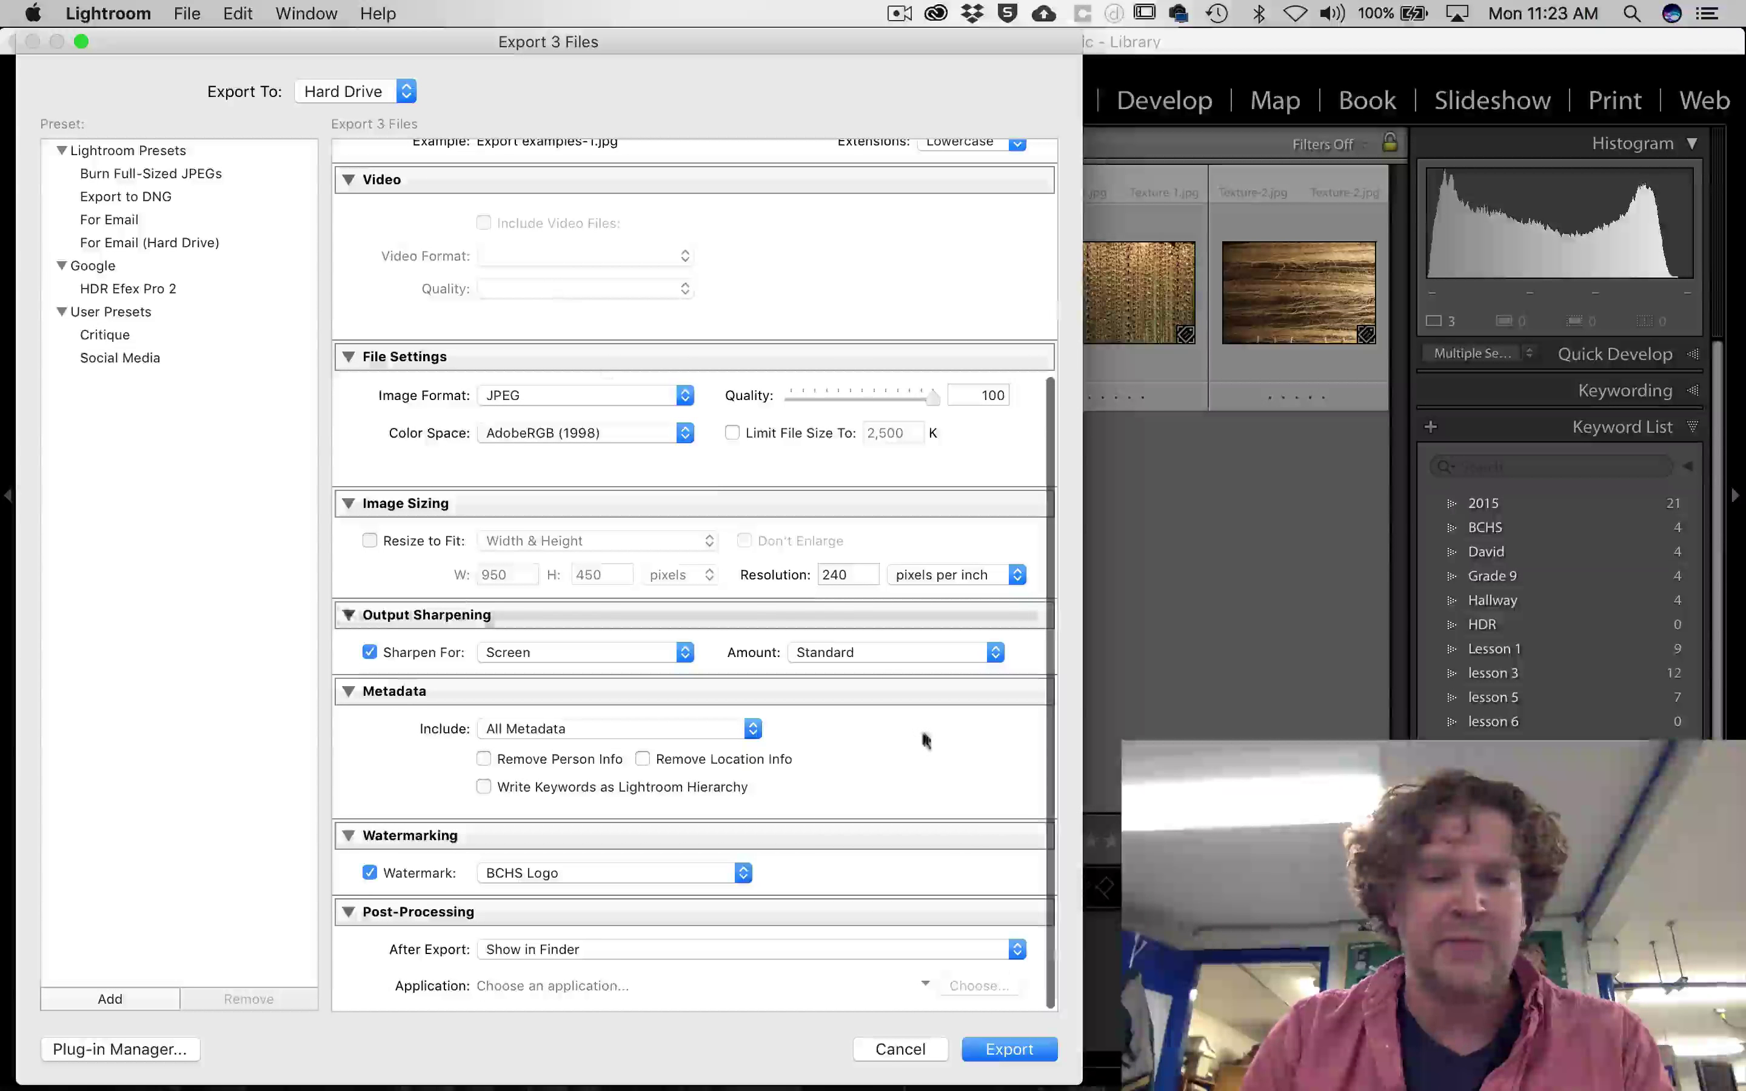
{"action": "left_click", "coordinate": [1008, 1053]}
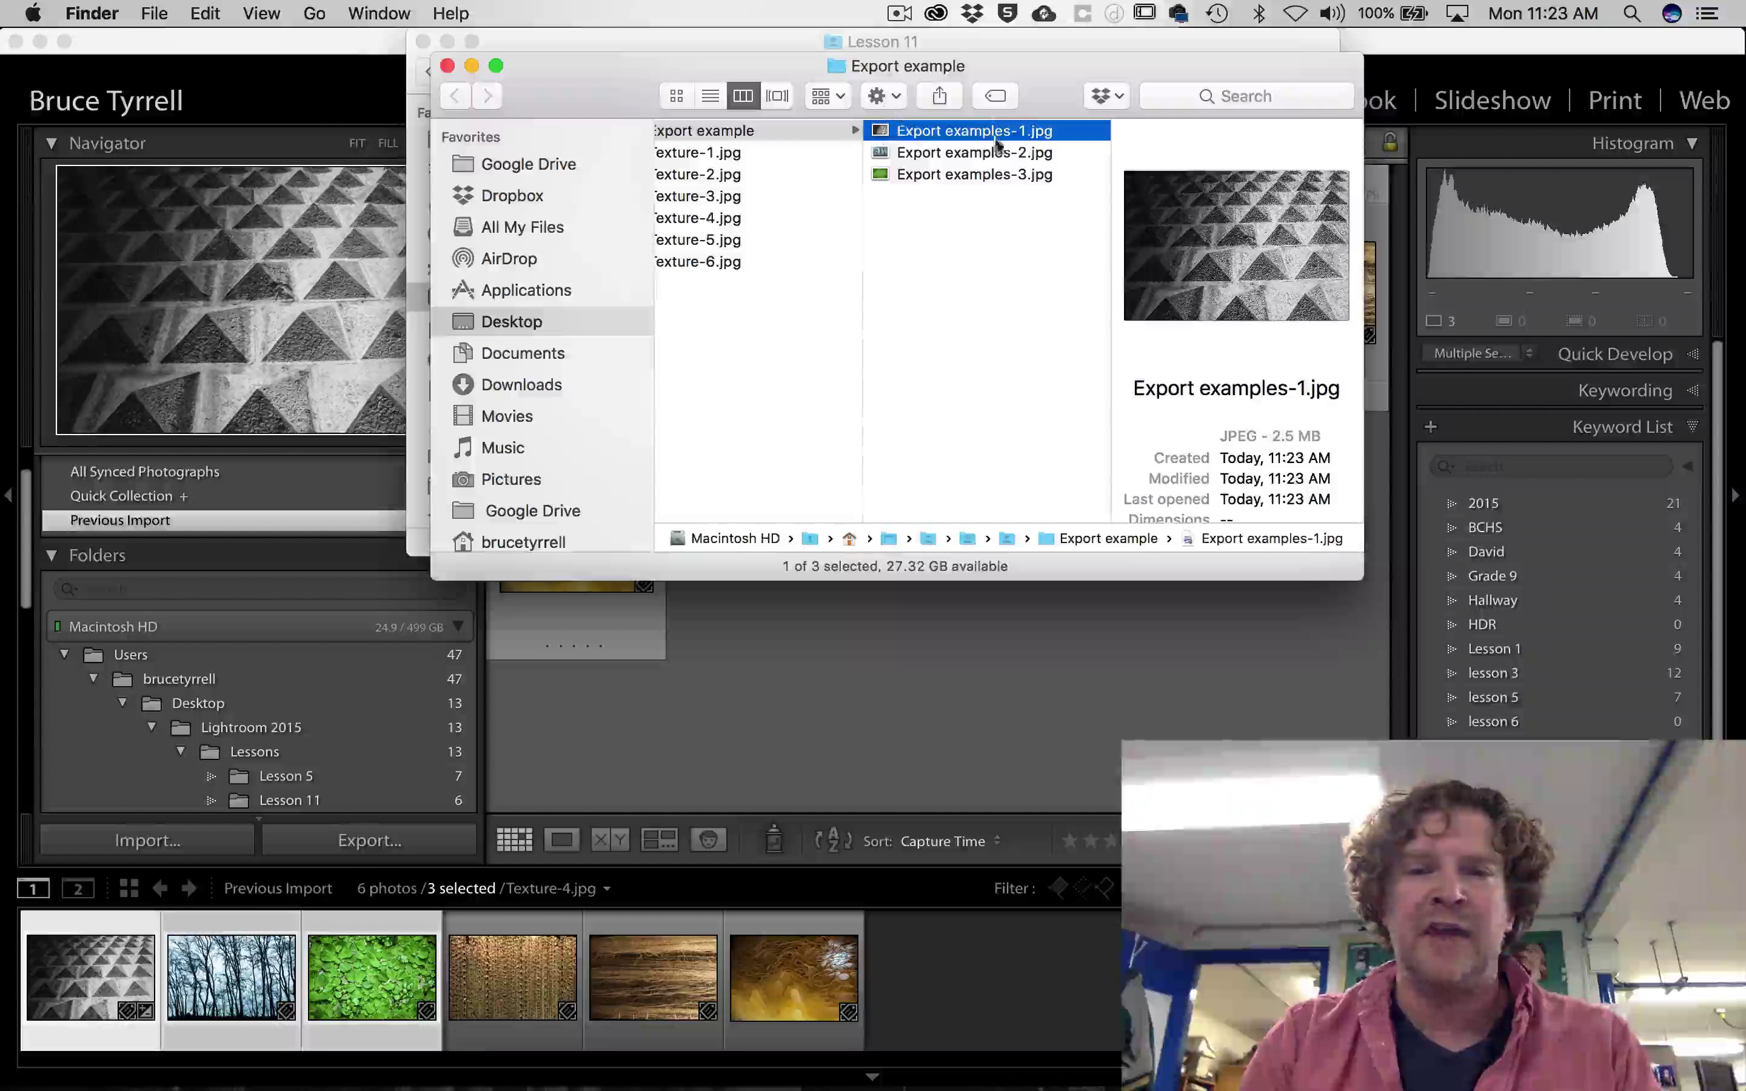
Inspect the exported JPEG files one by one in the Export example folder in Finder
{"action": "key", "text": "Down"}
{"action": "key", "text": "Down"}
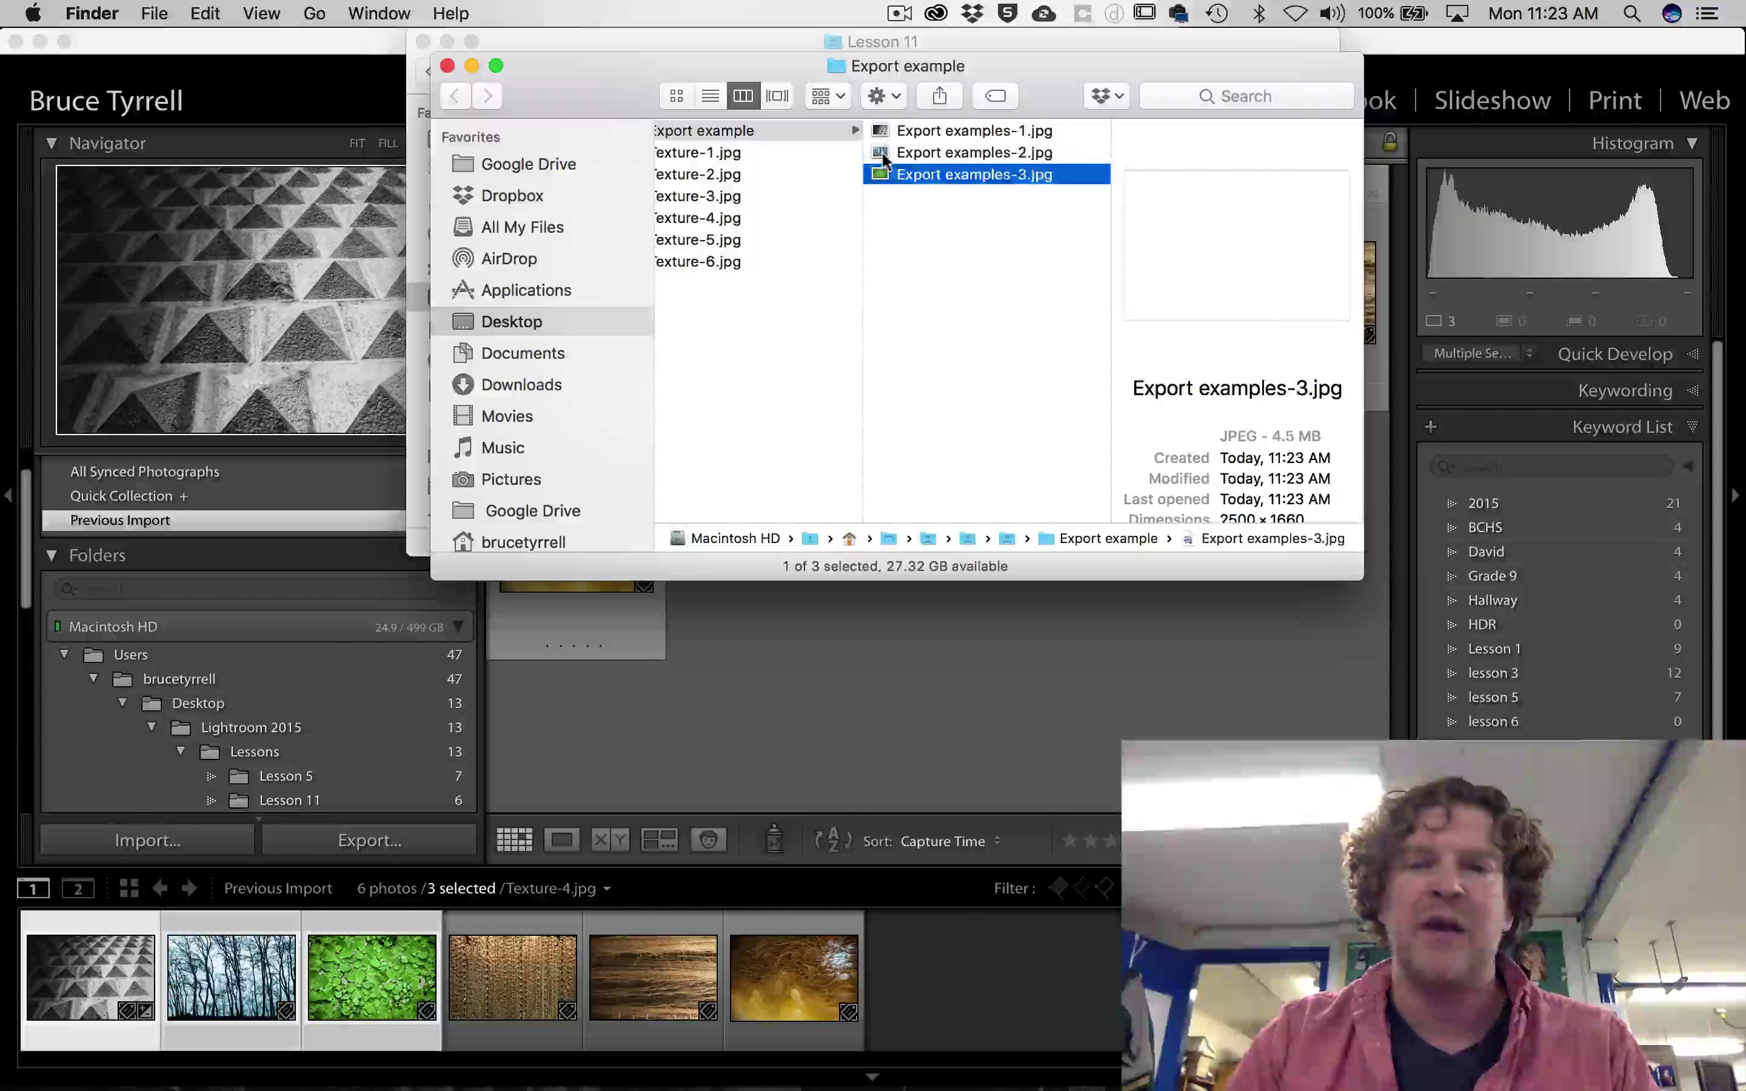
{"action": "key", "text": "Up"}
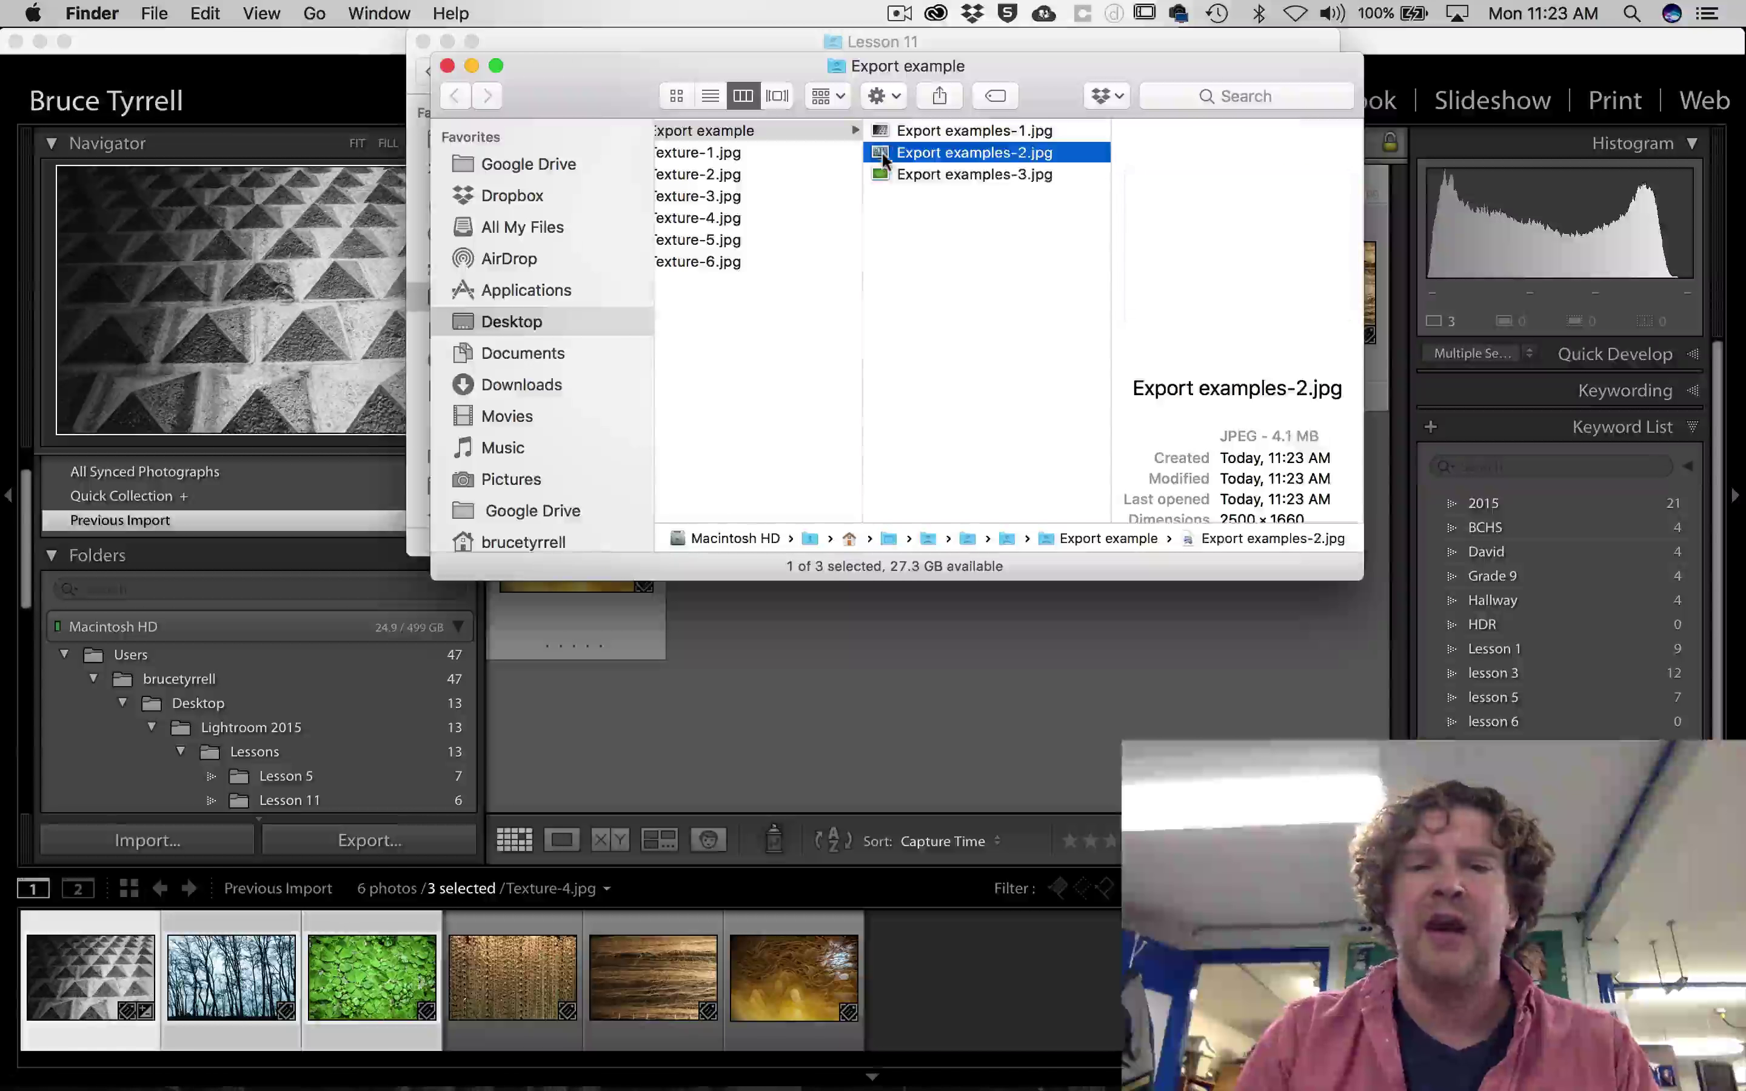
{"action": "key", "text": "Up"}
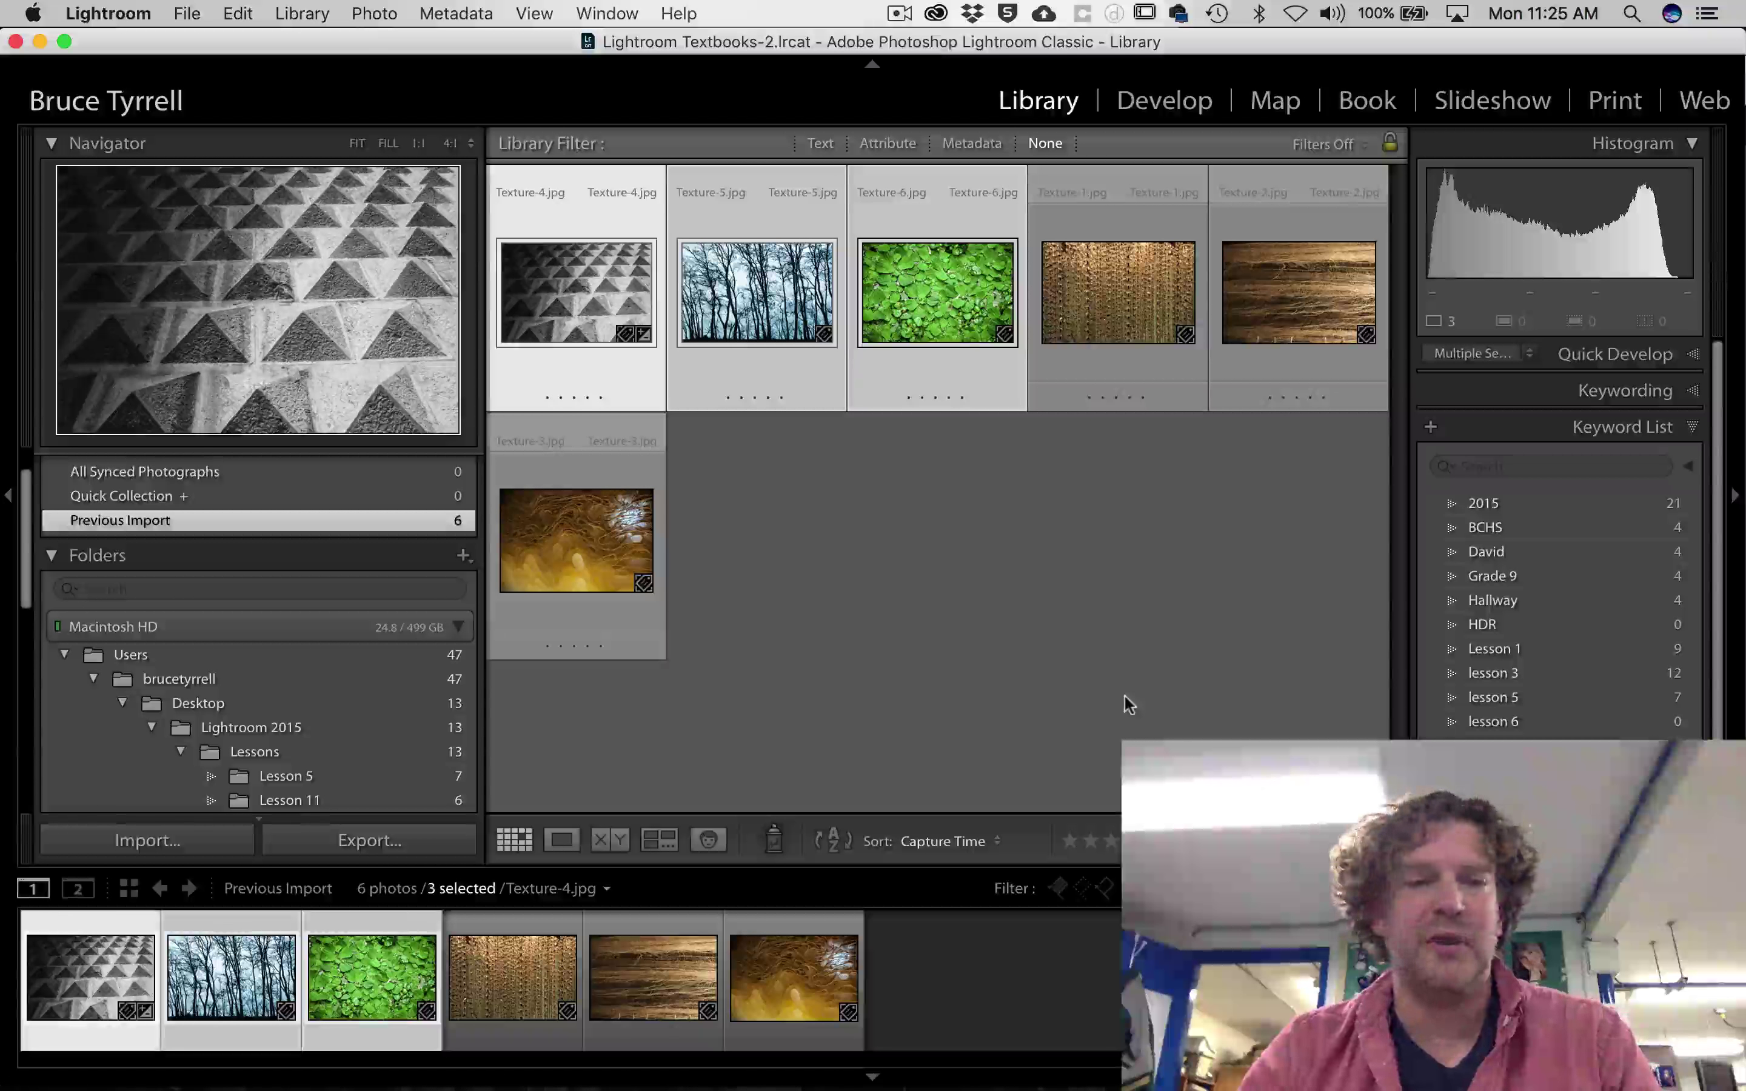
Return to Lightroom and deselect all photos in the Library grid
{"action": "left_click", "coordinate": [1027, 610]}
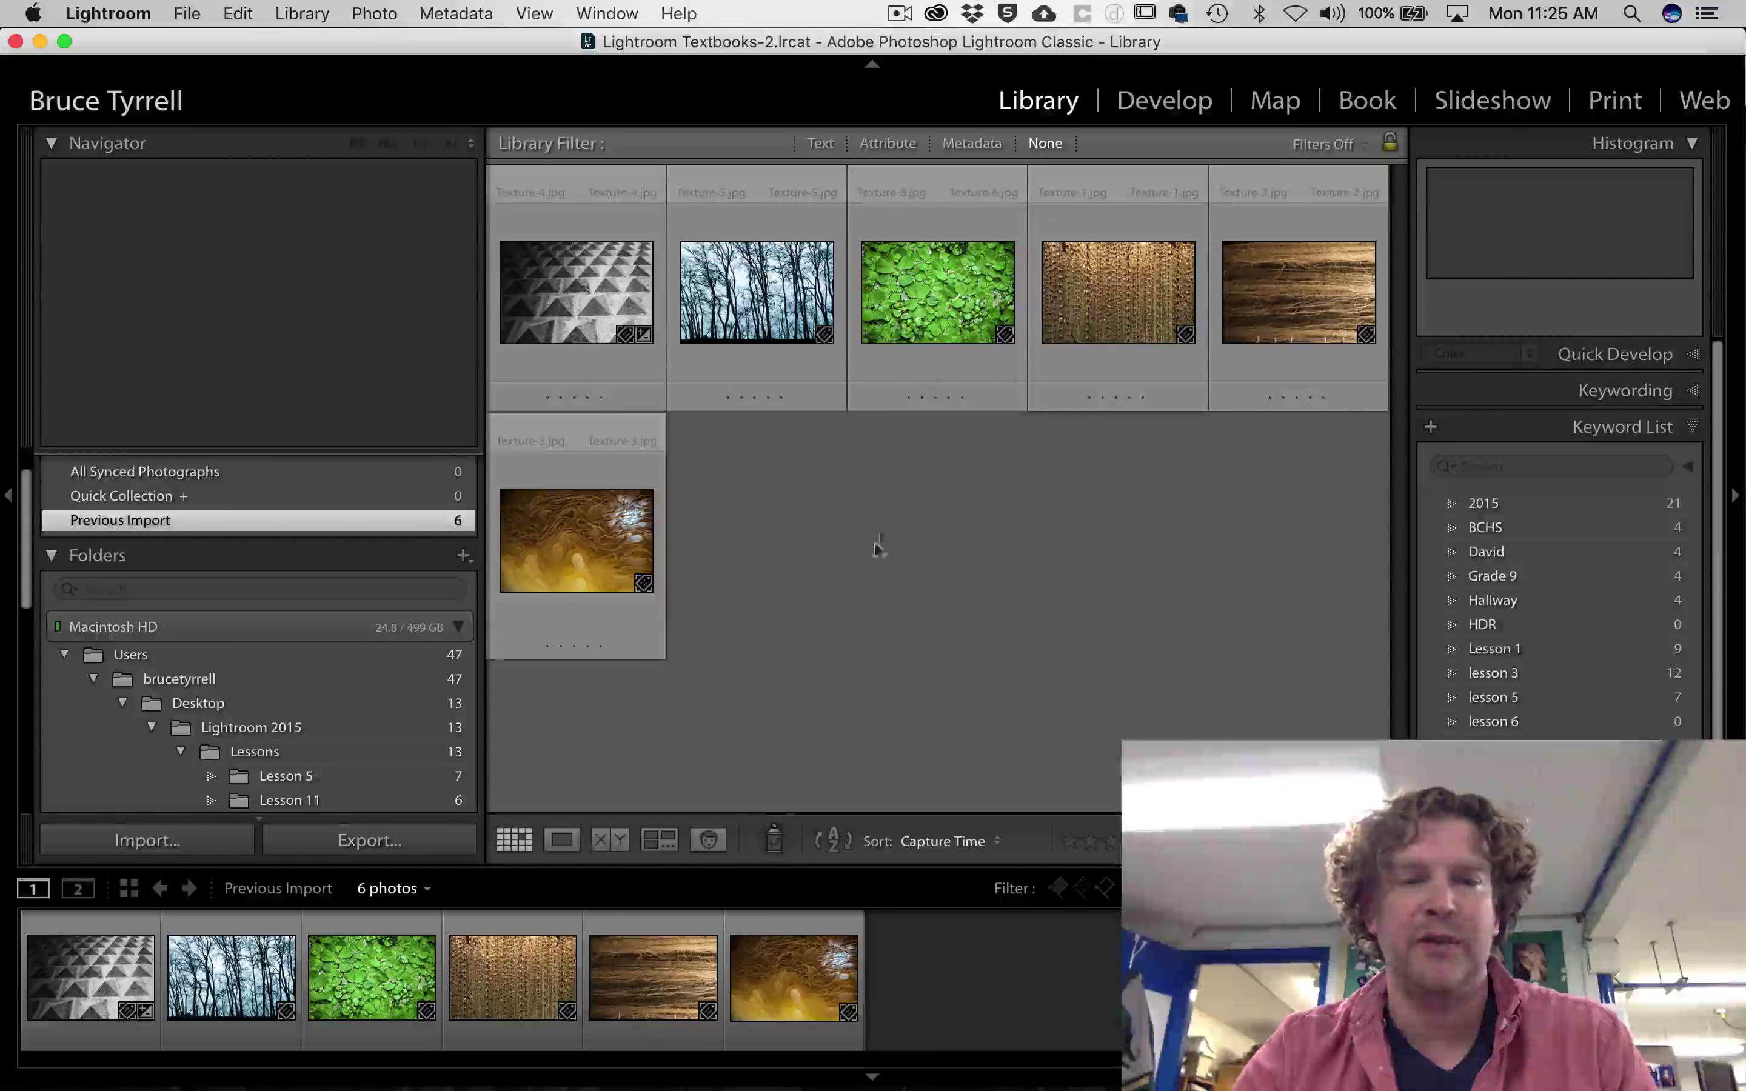